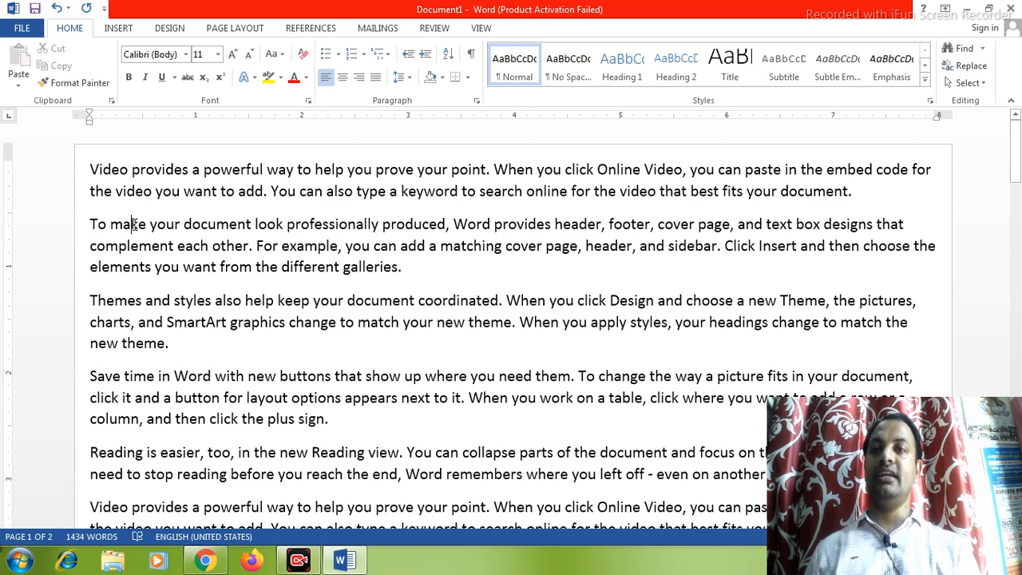
Step: Select the entire document text, go to the end and back to the beginning, and select and deselect everything once more
{"action": "key", "text": "ctrl+a"}
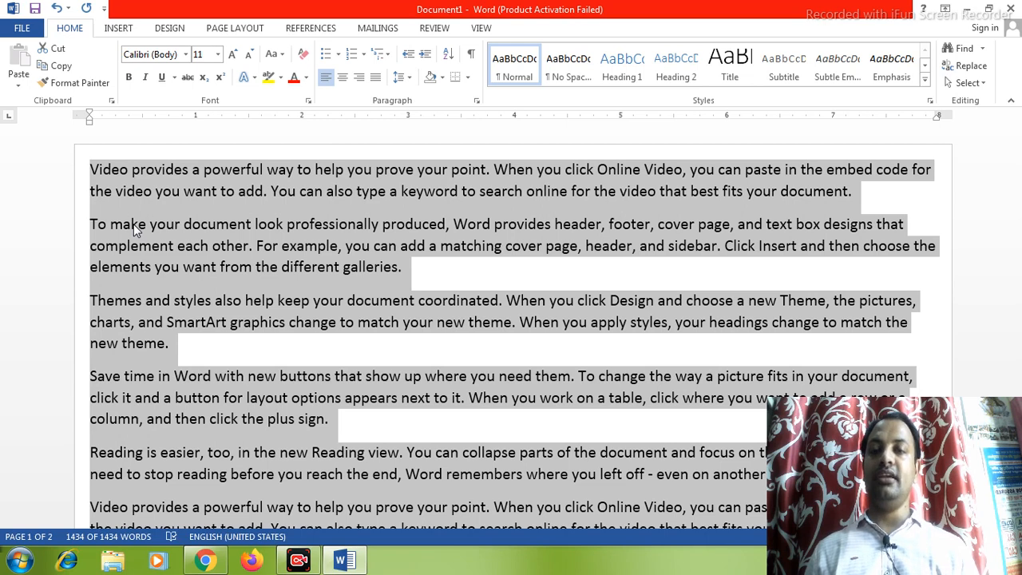
{"action": "key", "text": "ctrl+End"}
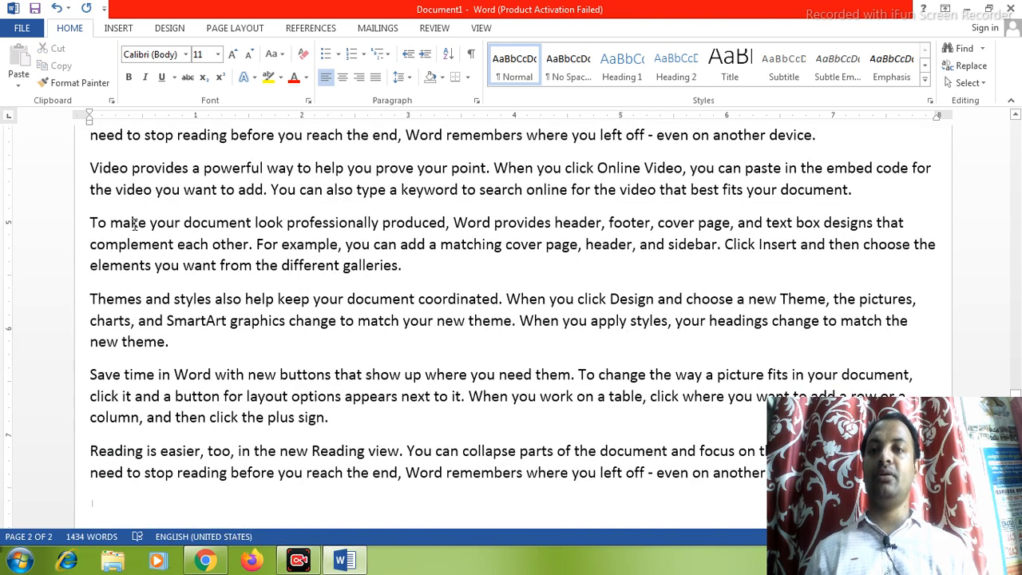
{"action": "key", "text": "ctrl+v"}
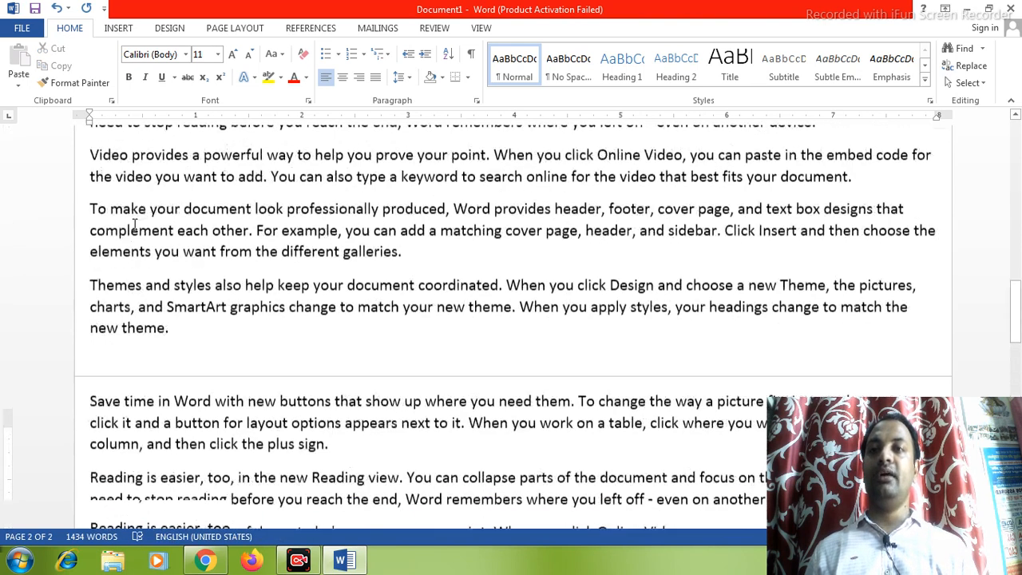
{"action": "scroll", "coordinate": [134, 224], "scroll_direction": "up", "scroll_amount": 10}
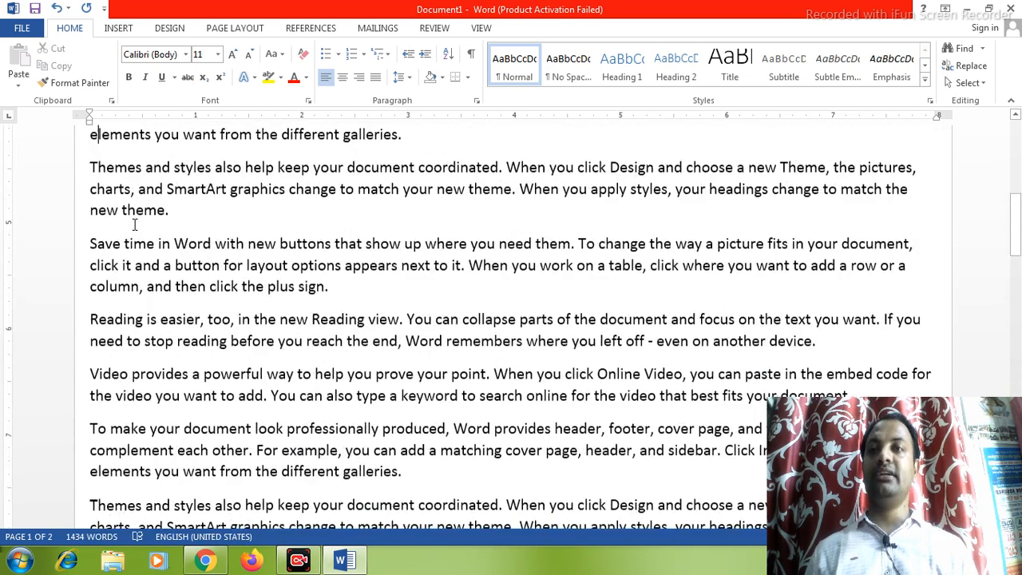
{"action": "key", "text": "Up"}
{"action": "key", "text": "Up"}
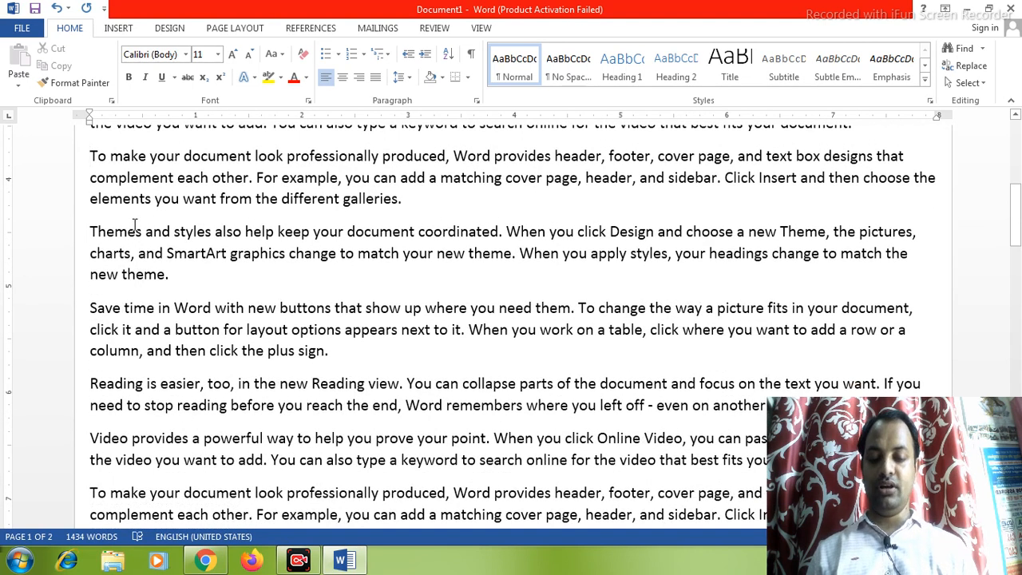
{"action": "key", "text": "Up"}
{"action": "key", "text": "Up"}
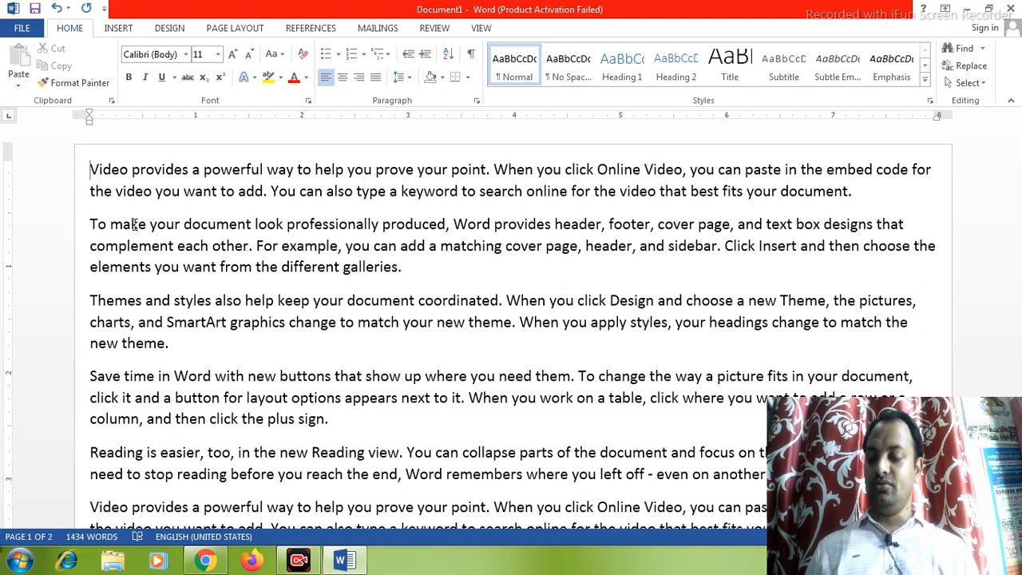
{"action": "key", "text": "ctrl+a"}
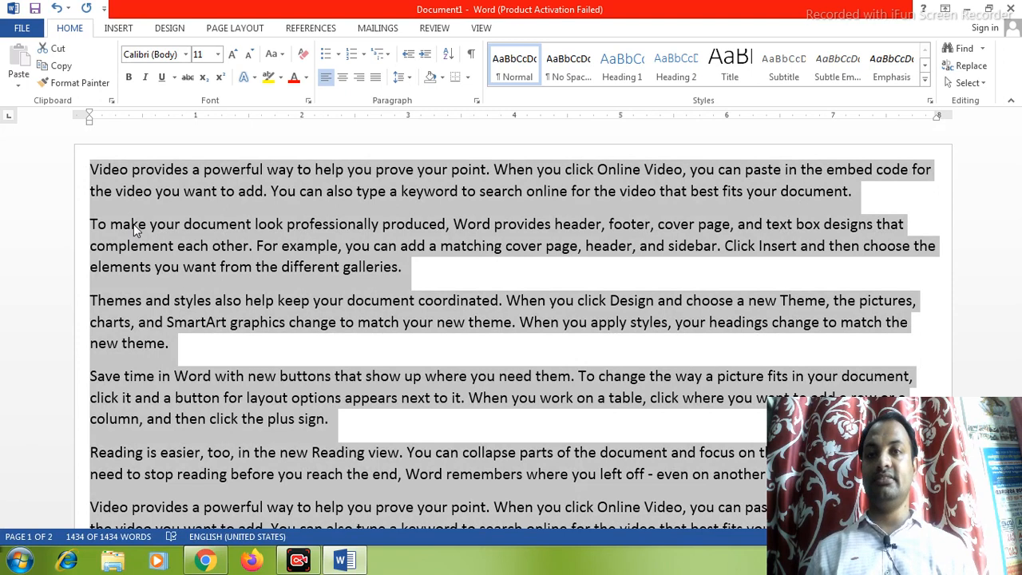
{"action": "key", "text": "Left"}
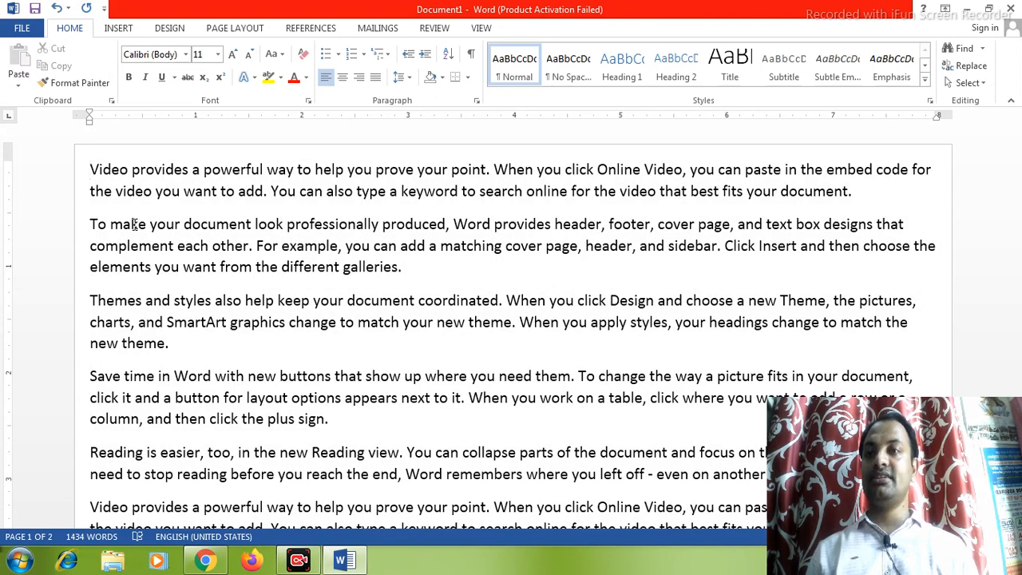
Step: Make the first word, "Video", bold and remove the bold formatting again
{"action": "key", "text": "shift+Right"}
{"action": "key", "text": "shift+Right"}
{"action": "key", "text": "shift+Right"}
{"action": "key", "text": "shift+Right"}
{"action": "key", "text": "shift+Right"}
{"action": "key", "text": "shift+Right"}
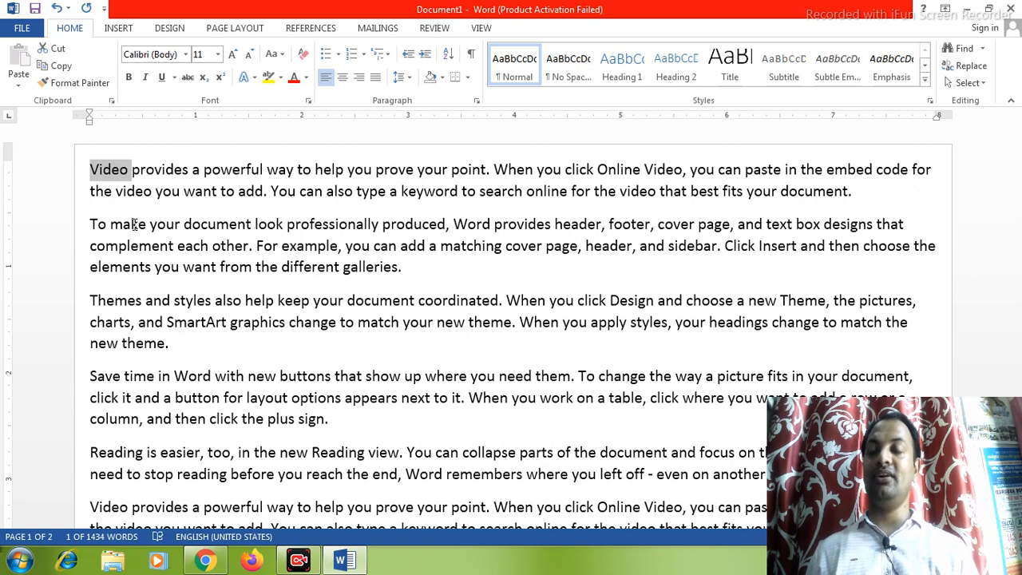
{"action": "key", "text": "ctrl+b"}
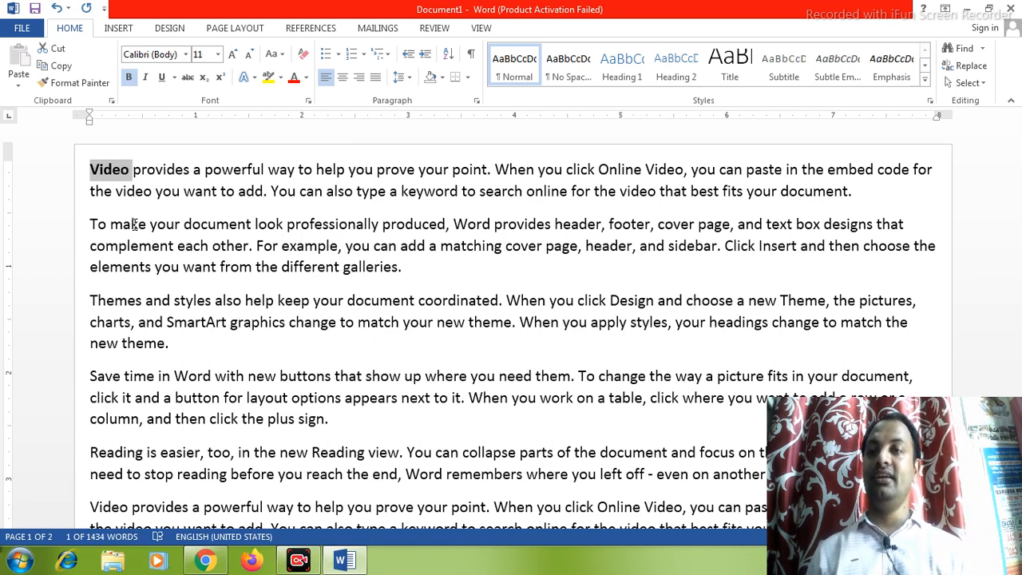
{"action": "key", "text": "ctrl+b"}
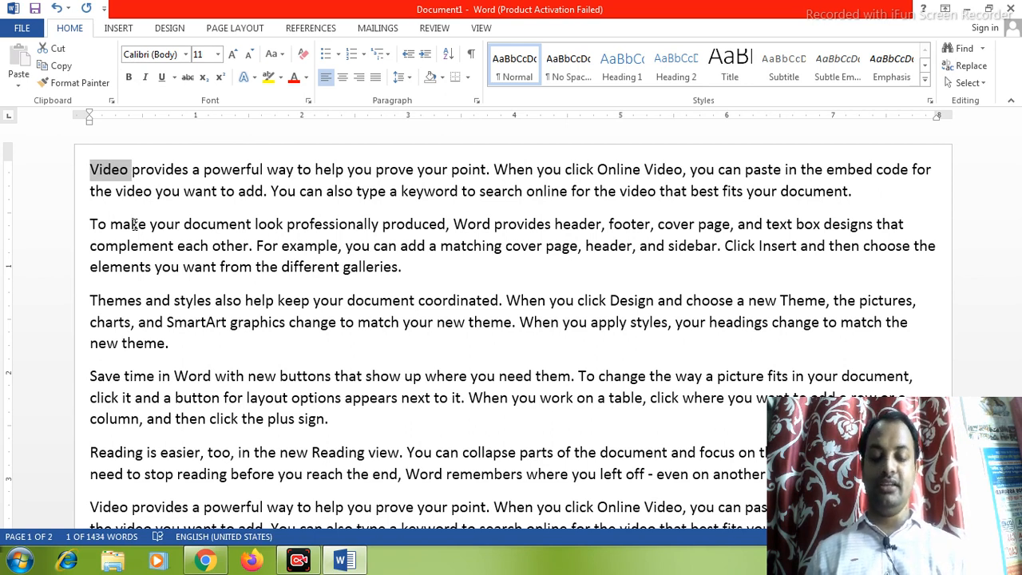
Step: Copy the word "provides" in the first line and add an extra space after it
{"action": "key", "text": "Right"}
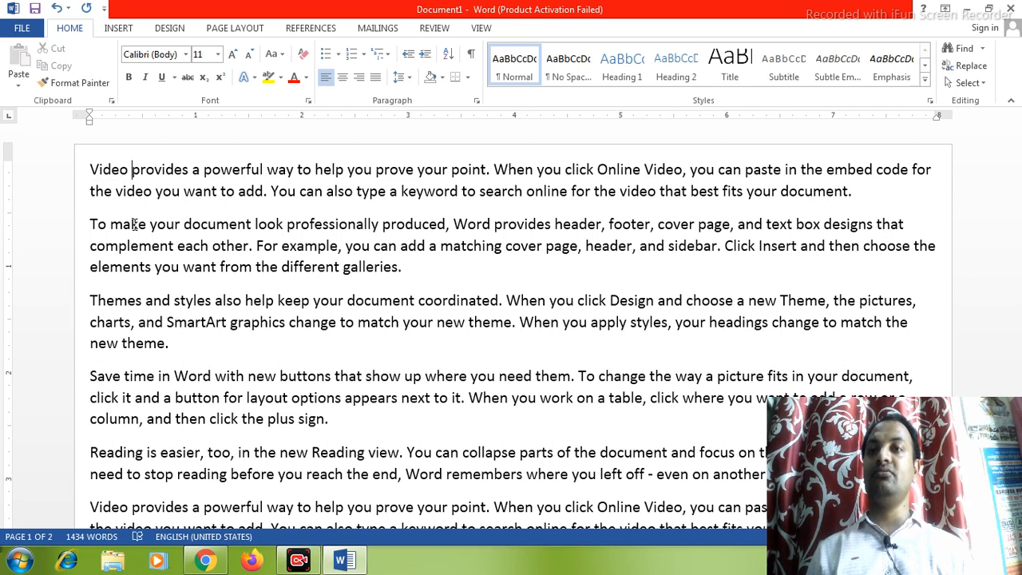
{"action": "key", "text": "shift+Right"}
{"action": "key", "text": "shift+Right"}
{"action": "key", "text": "shift+Right"}
{"action": "key", "text": "shift+Right"}
{"action": "key", "text": "shift+Right"}
{"action": "key", "text": "shift+Right"}
{"action": "key", "text": "shift+Right"}
{"action": "key", "text": "shift+Right"}
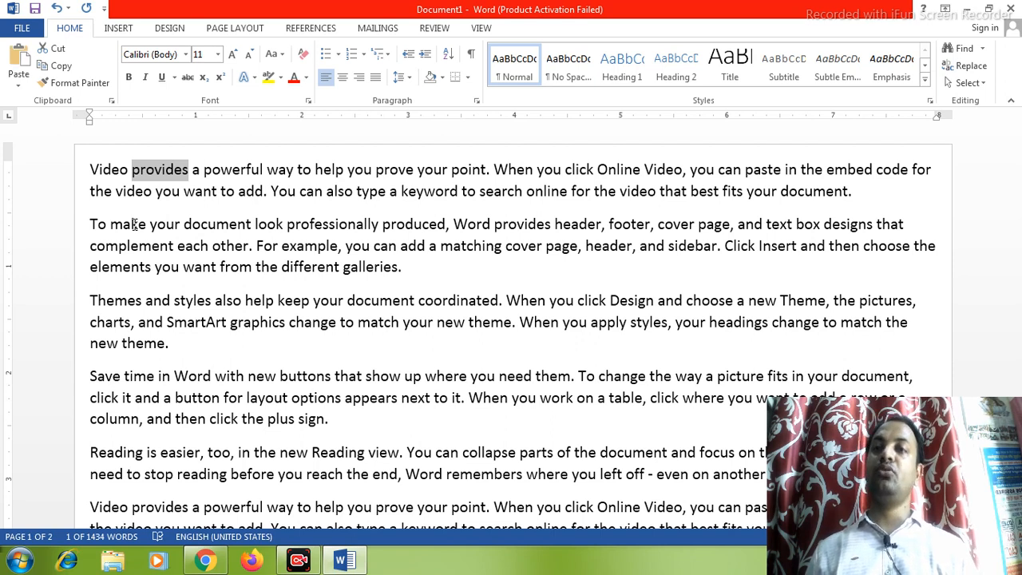
{"action": "key", "text": "Right"}
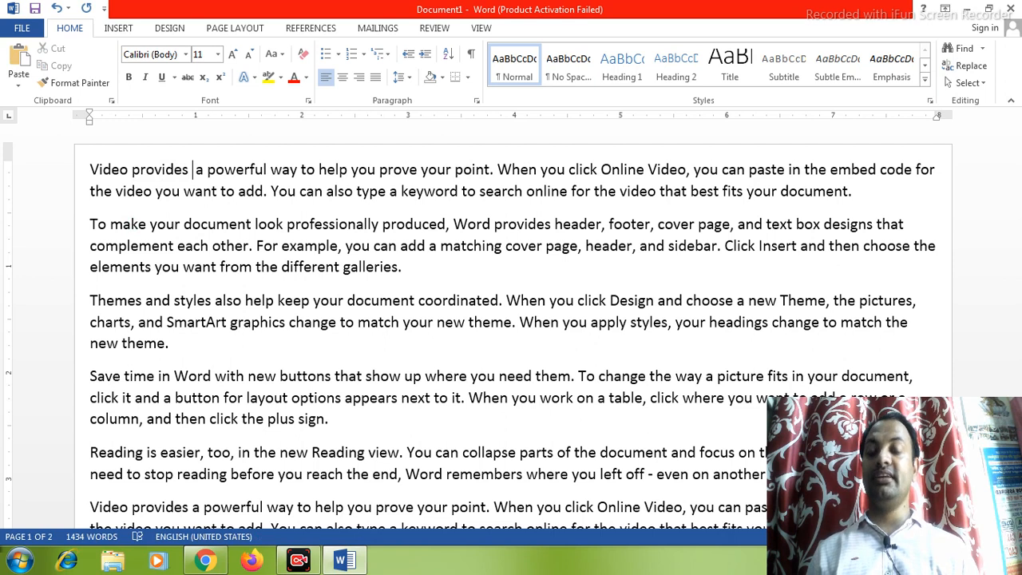
{"action": "key", "text": "Left"}
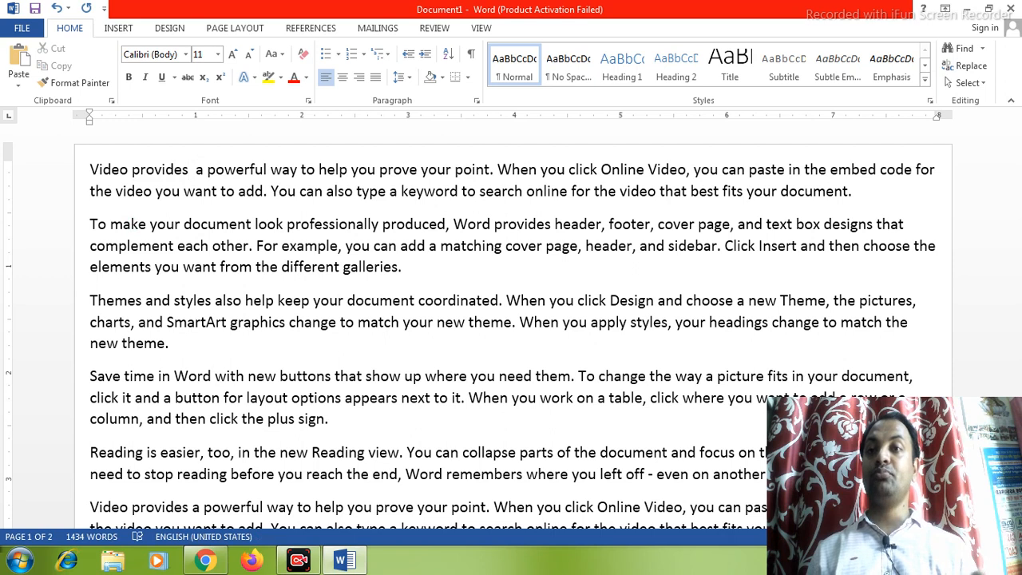
Step: Select the word "provides" backwards from its end and copy it
{"action": "key", "text": "shift+Left"}
{"action": "key", "text": "shift+Left"}
{"action": "key", "text": "shift+Left"}
{"action": "key", "text": "shift+Left"}
{"action": "key", "text": "shift+Left"}
{"action": "key", "text": "shift+Left"}
{"action": "key", "text": "shift+Left"}
{"action": "key", "text": "shift+Left"}
{"action": "key", "text": "ctrl+c"}
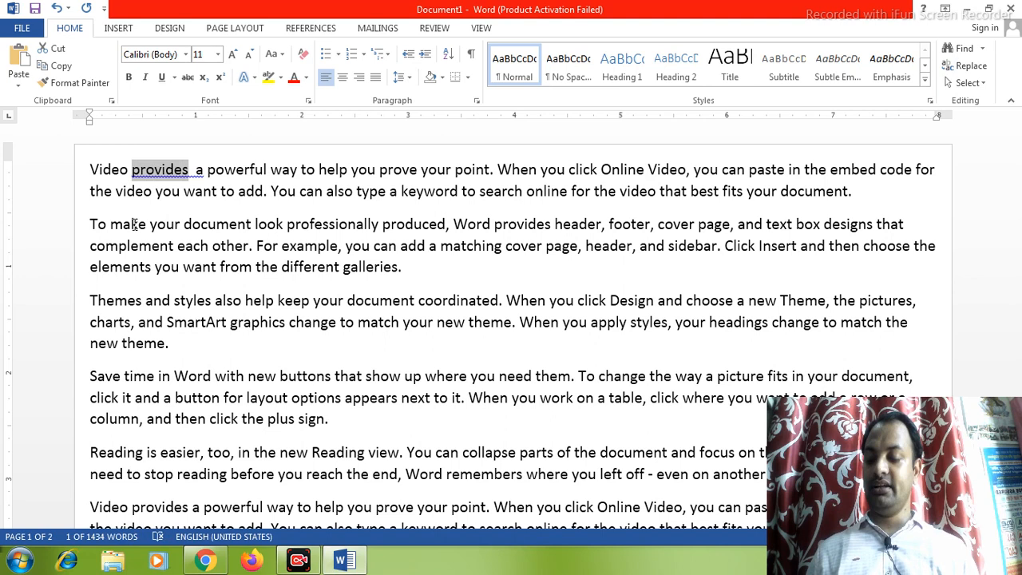
Step: Paste the copied word after "provides ", and remove the duplicate together with the extra space
{"action": "key", "text": "Right"}
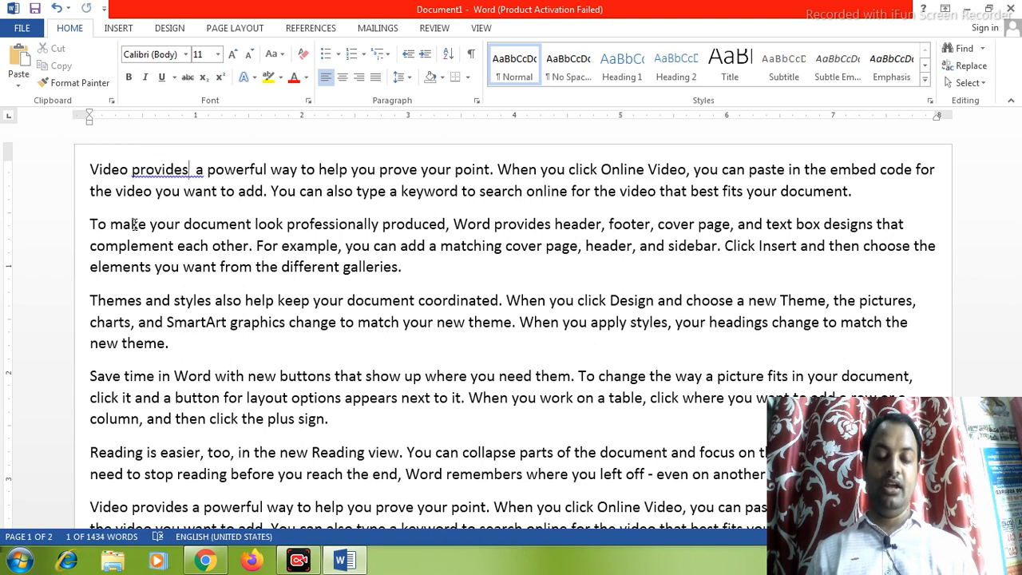
{"action": "key", "text": "Right"}
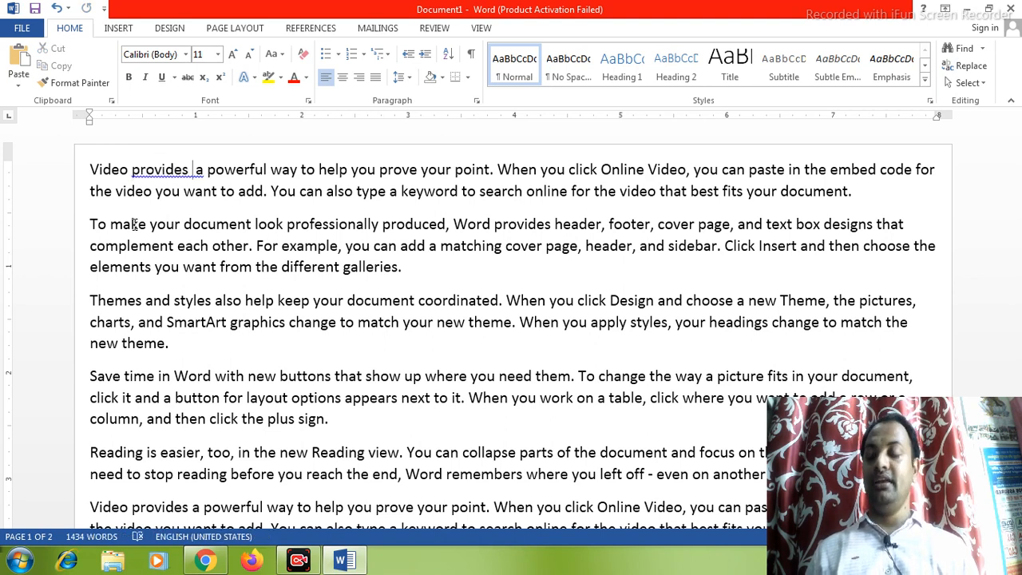
{"action": "key", "text": "ctrl+v"}
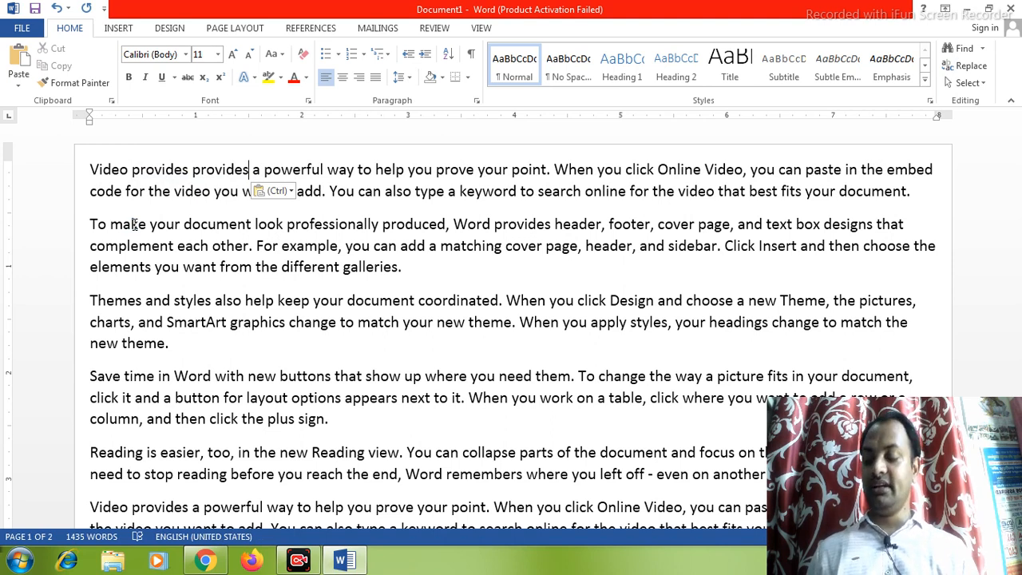
{"action": "key", "text": "ctrl"}
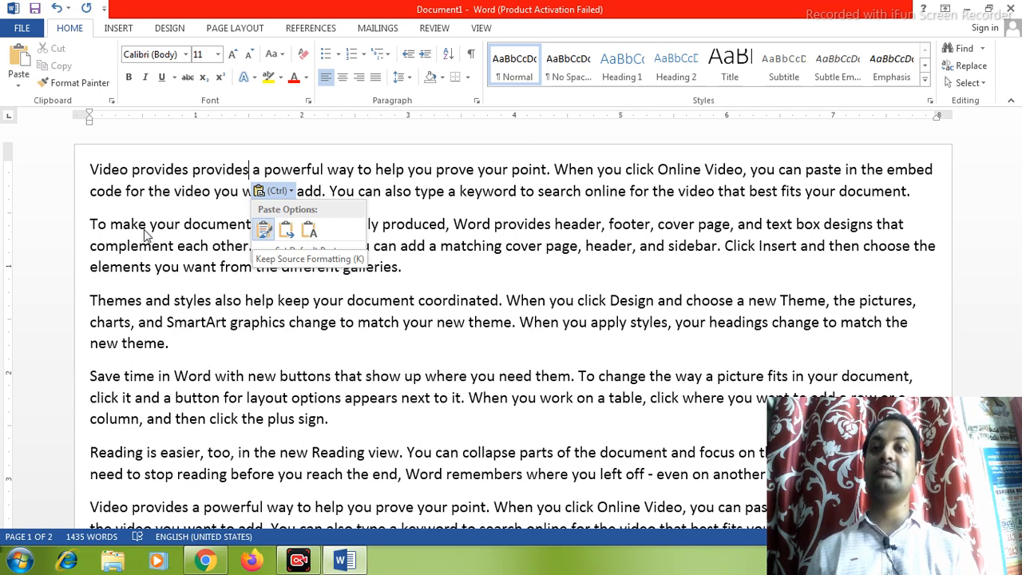
{"action": "key", "text": "Escape"}
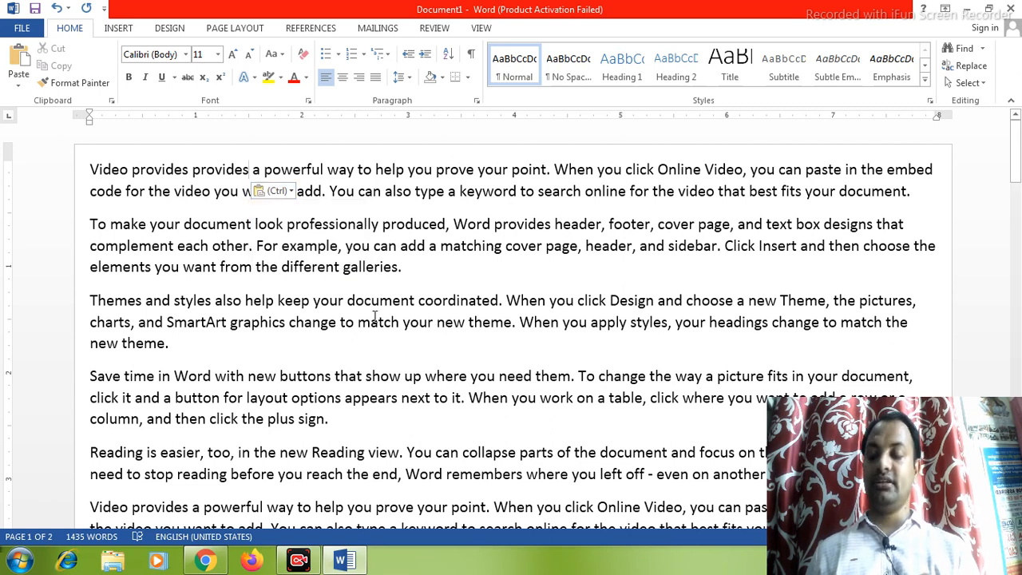
{"action": "key", "text": "ctrl+BackSpace"}
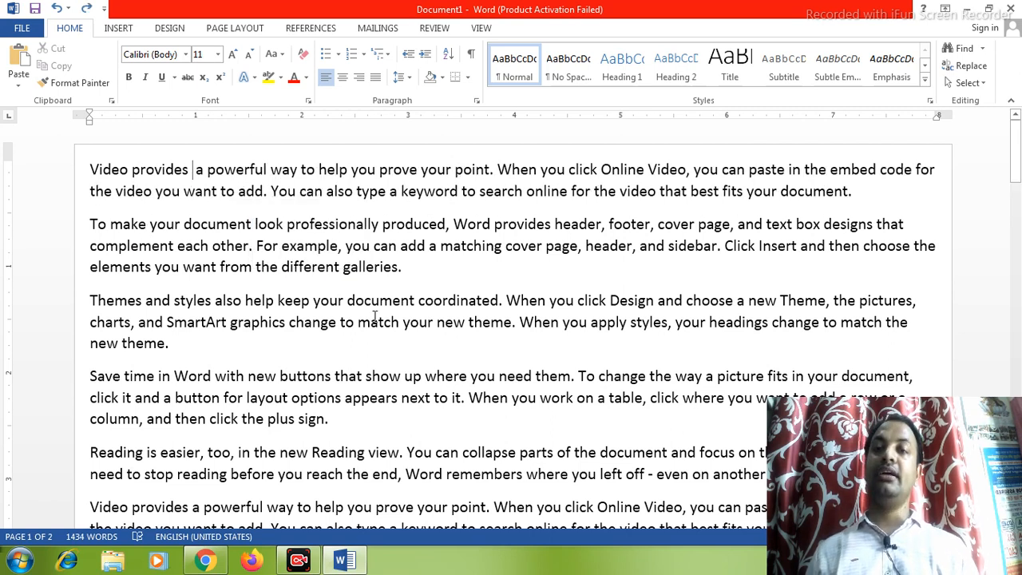
{"action": "key", "text": "BackSpace"}
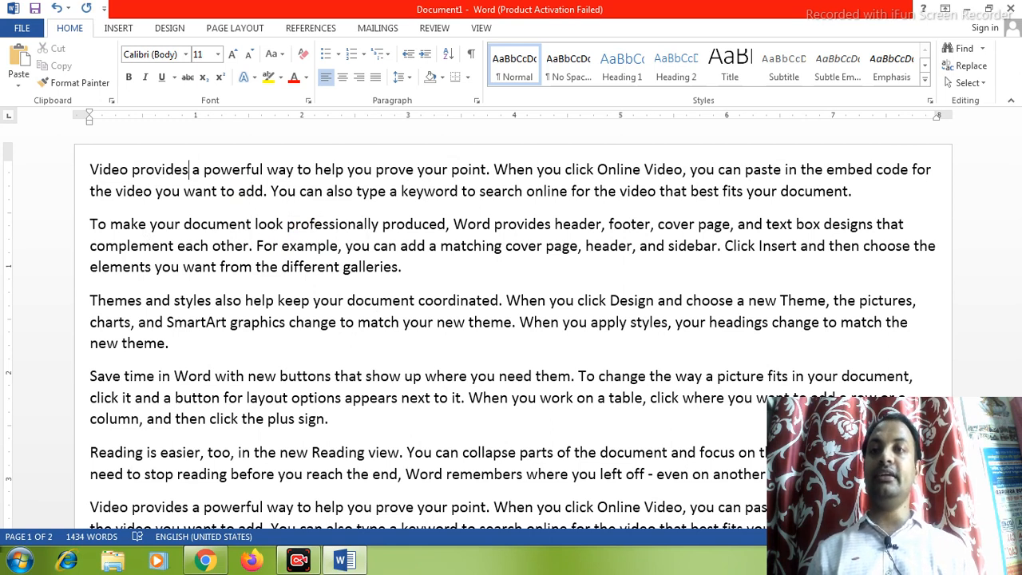
Step: Change the font of "a powerful" in the first line to Times New Roman through the Font dialog
{"action": "key", "text": "shift+Right"}
{"action": "key", "text": "shift+Right"}
{"action": "key", "text": "shift+Right"}
{"action": "key", "text": "shift+Right"}
{"action": "key", "text": "shift+Right"}
{"action": "key", "text": "shift+Right"}
{"action": "key", "text": "shift+Right"}
{"action": "key", "text": "shift+Right"}
{"action": "key", "text": "shift+Right"}
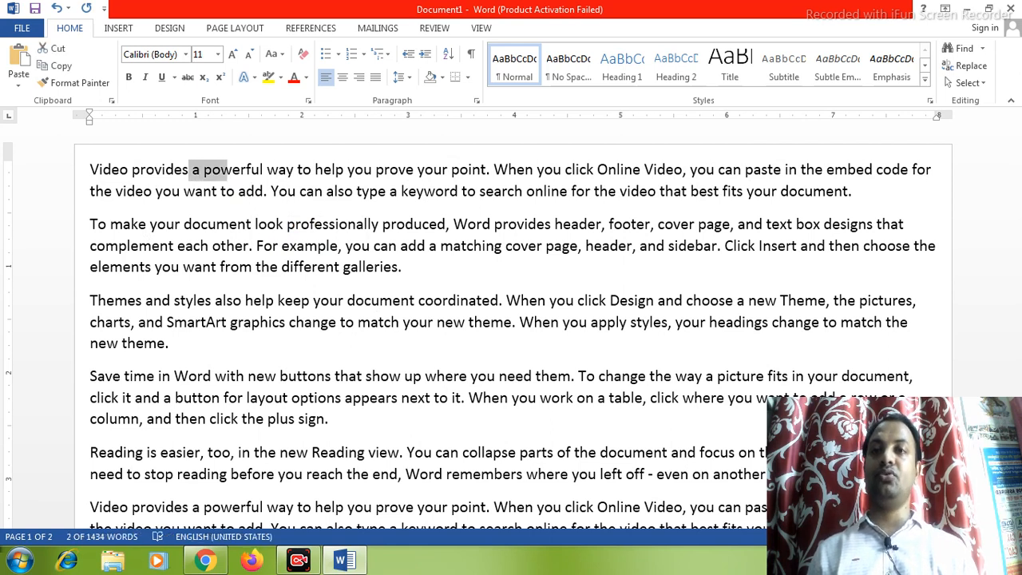
{"action": "key", "text": "shift+Right"}
{"action": "key", "text": "shift+Right"}
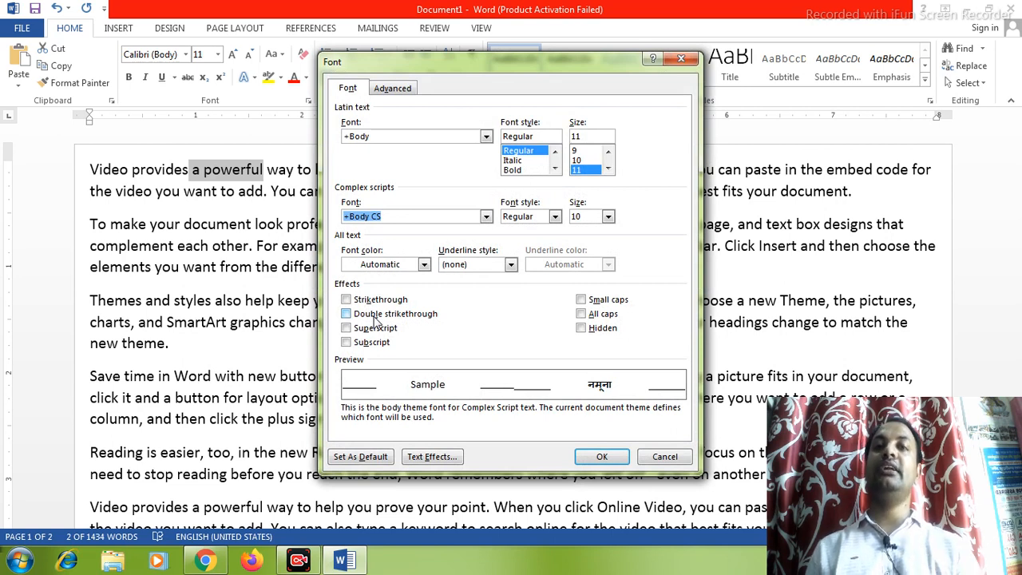
{"action": "left_click", "coordinate": [487, 137]}
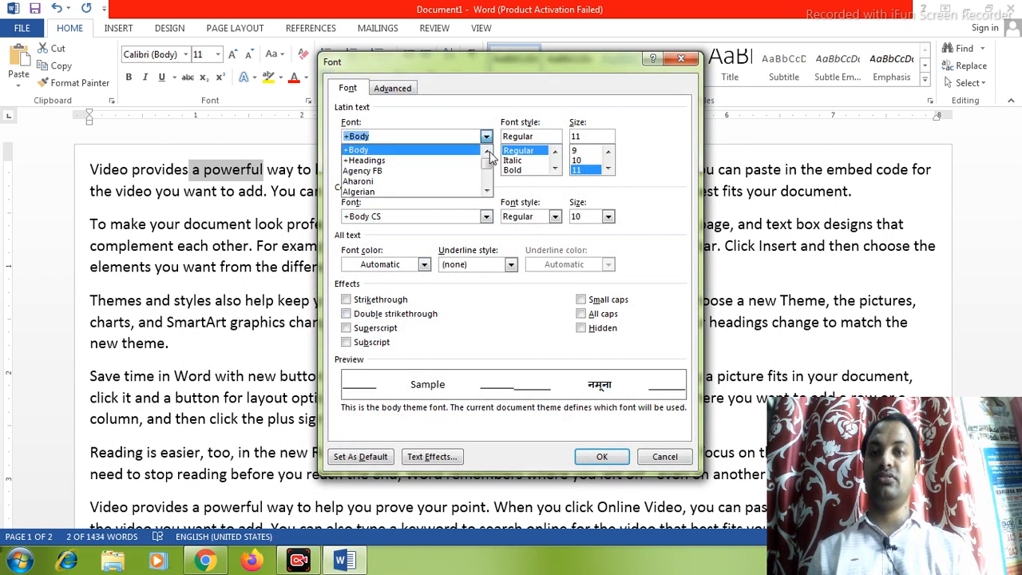
{"action": "type", "text": "ti"}
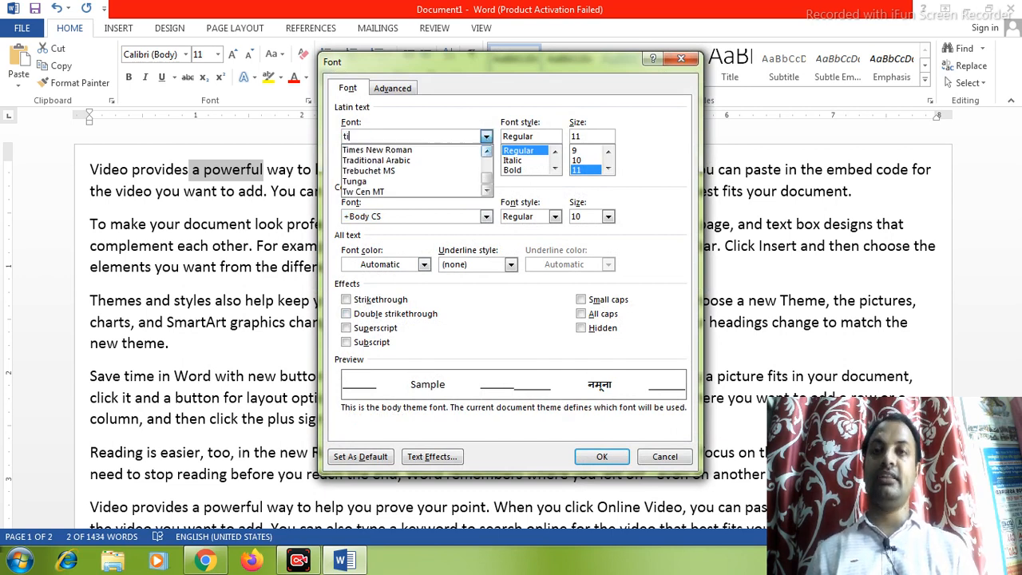
{"action": "left_click", "coordinate": [451, 150]}
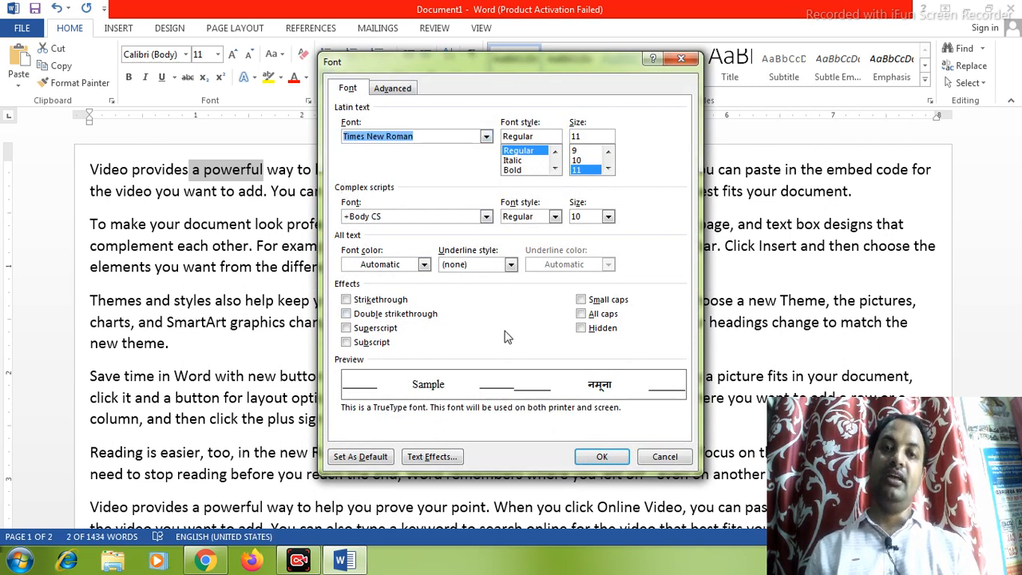
{"action": "left_click", "coordinate": [621, 462]}
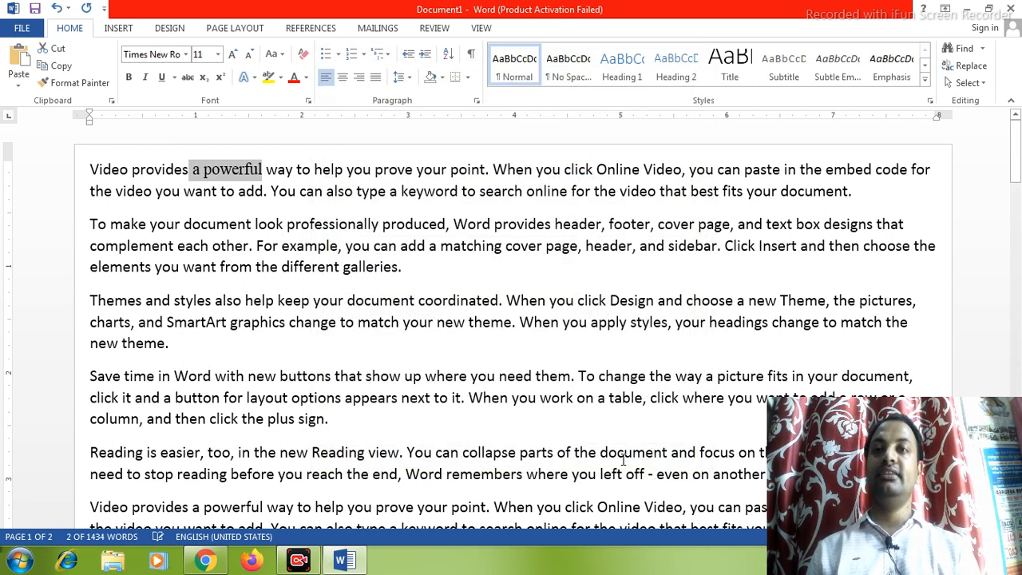
Step: Select part of "provides" and then "a powerful" in the first line to compare their fonts
{"action": "left_click", "coordinate": [288, 173]}
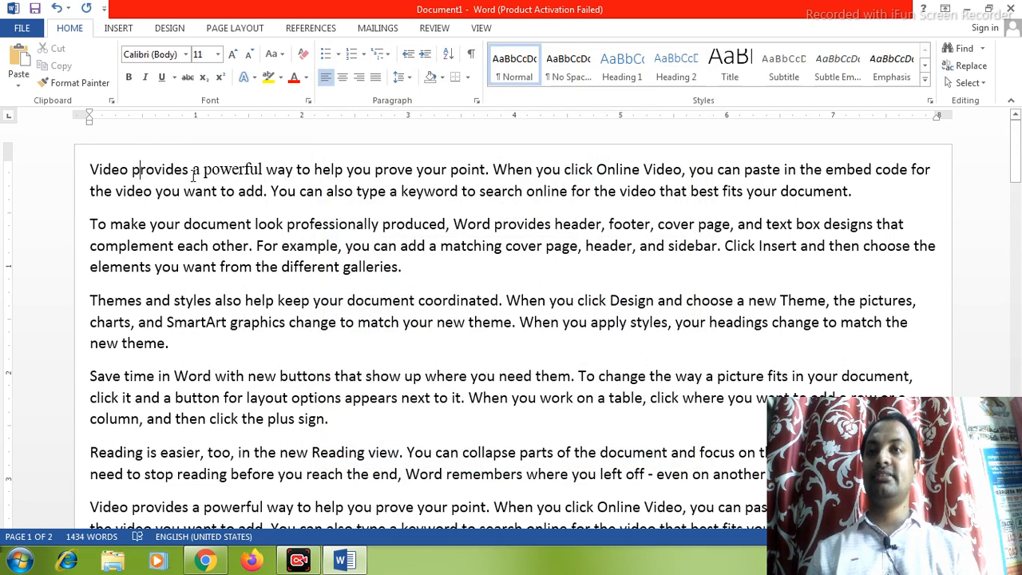
{"action": "double_click", "coordinate": [141, 170]}
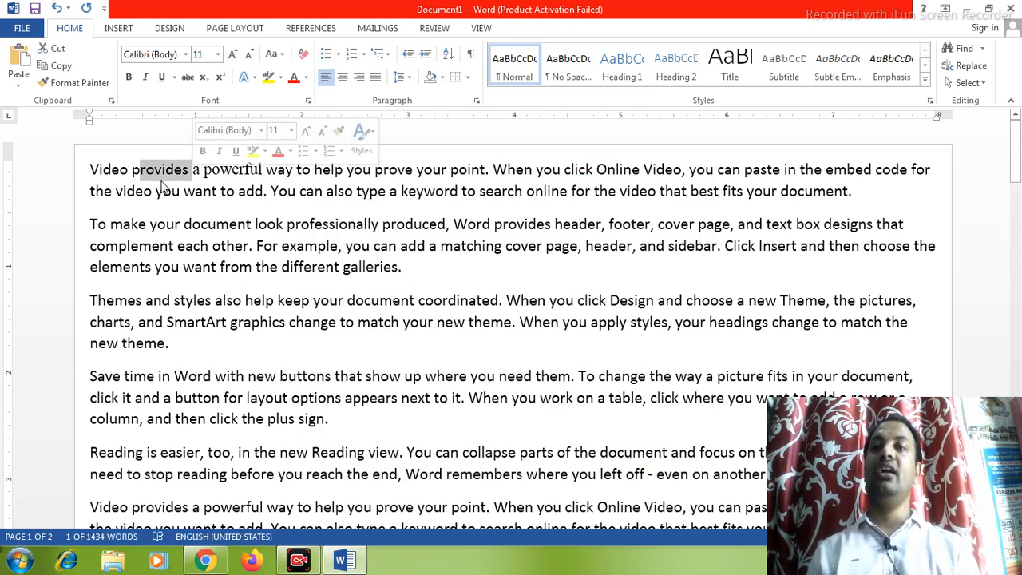
{"action": "left_click", "coordinate": [260, 194]}
{"action": "left_click_drag", "start_coordinate": [194, 170], "coordinate": [265, 171]}
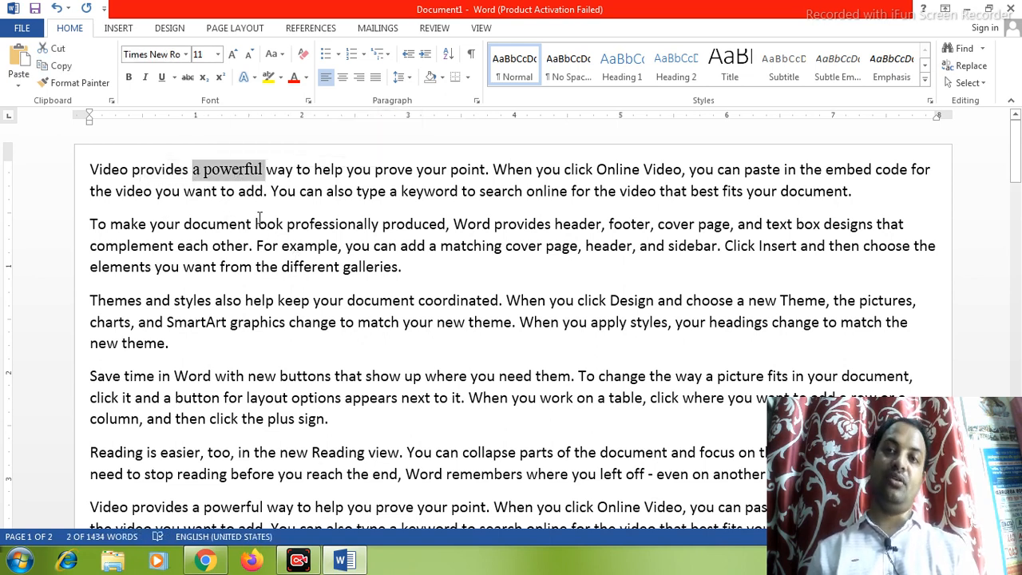
Step: Split the first paragraph with a paragraph break after "You", before "can also type a keyword"
{"action": "left_click", "coordinate": [288, 224]}
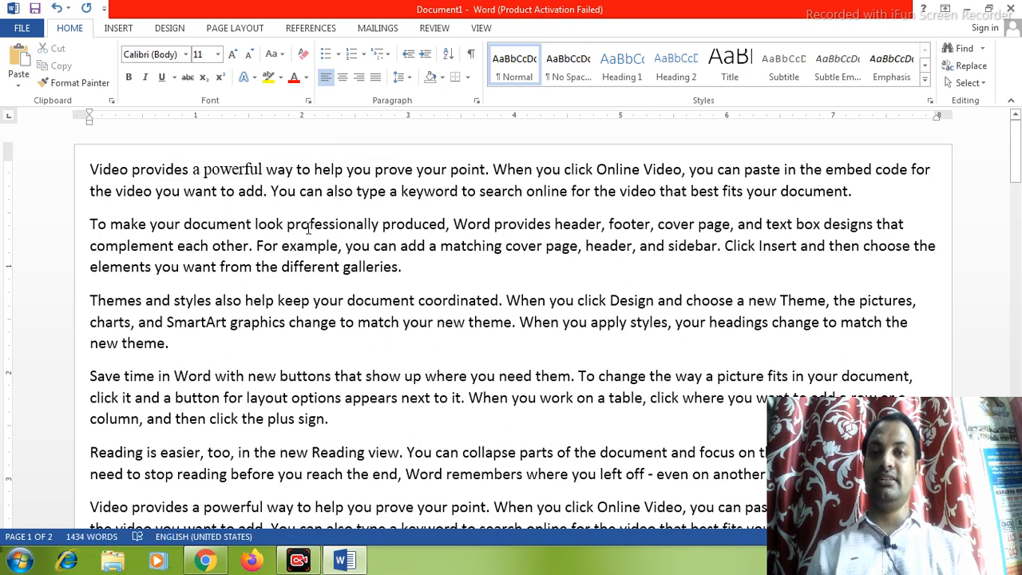
{"action": "left_click", "coordinate": [299, 192]}
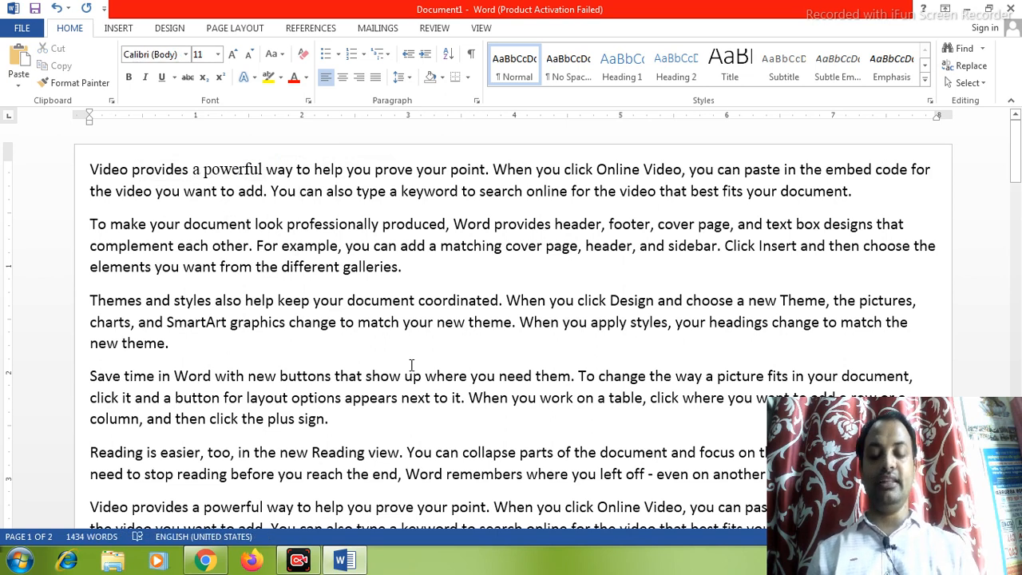
{"action": "key", "text": "Return"}
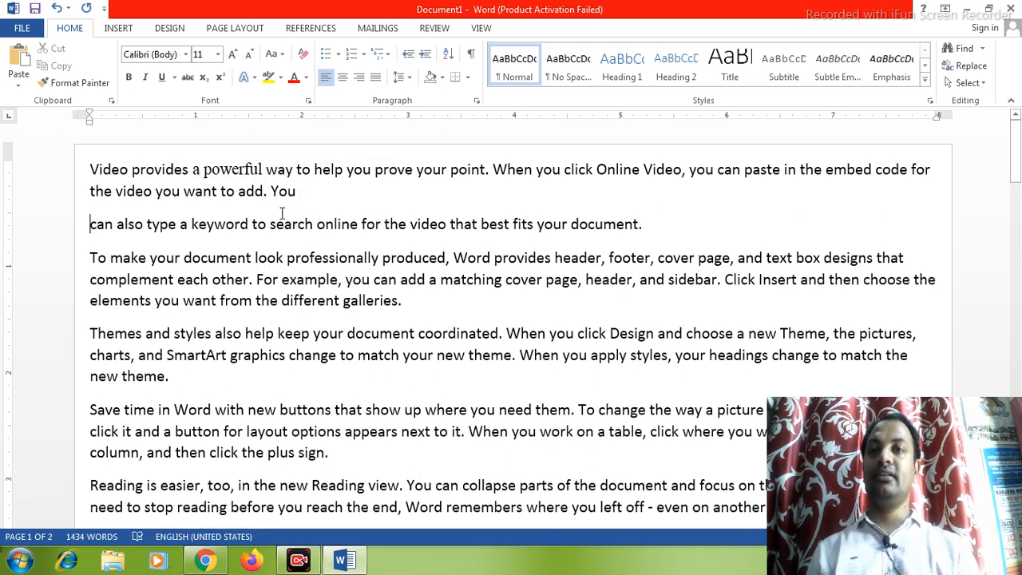
Step: Center the first paragraph, which begins with "Video provides"
{"action": "left_click", "coordinate": [239, 192]}
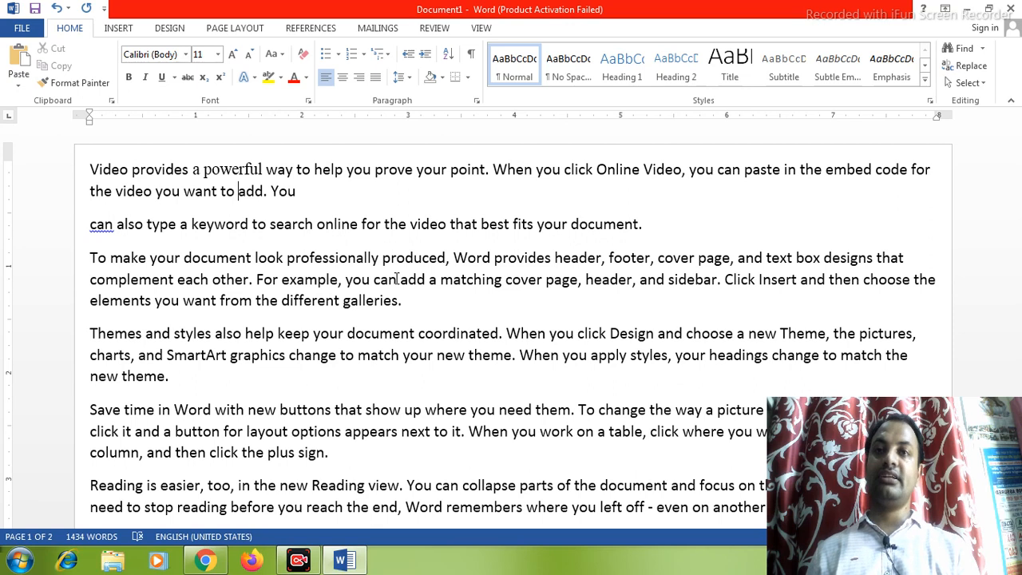
{"action": "key", "text": "ctrl+e"}
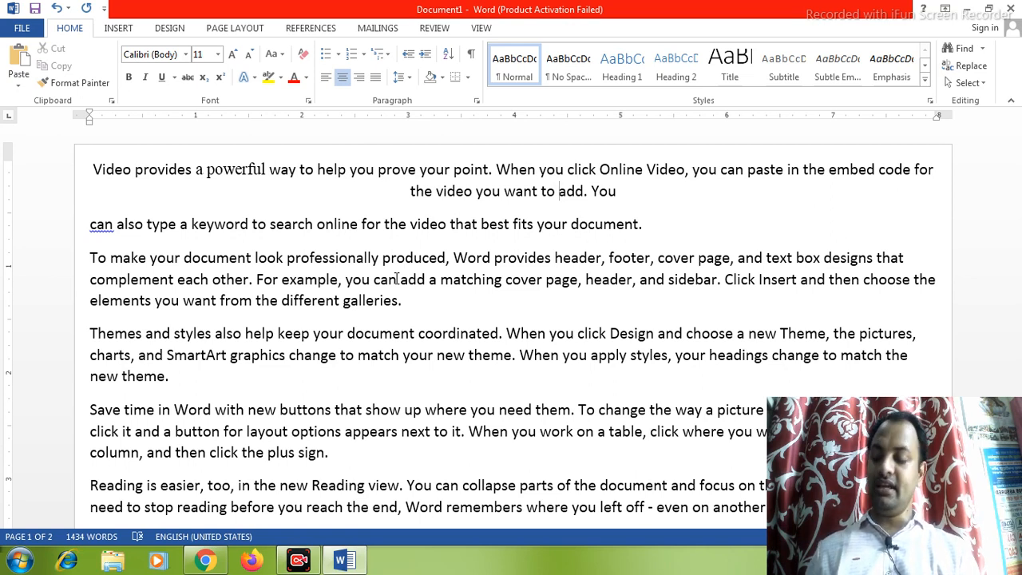
Step: Search the document for "the" and step forward through the first matches
{"action": "key", "text": "ctrl+f"}
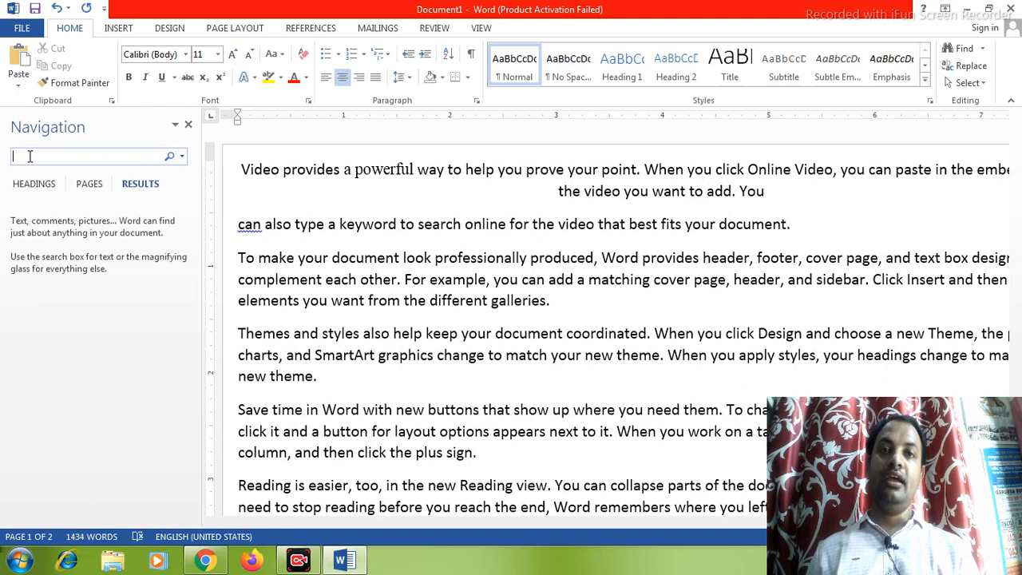
{"action": "type", "text": "the"}
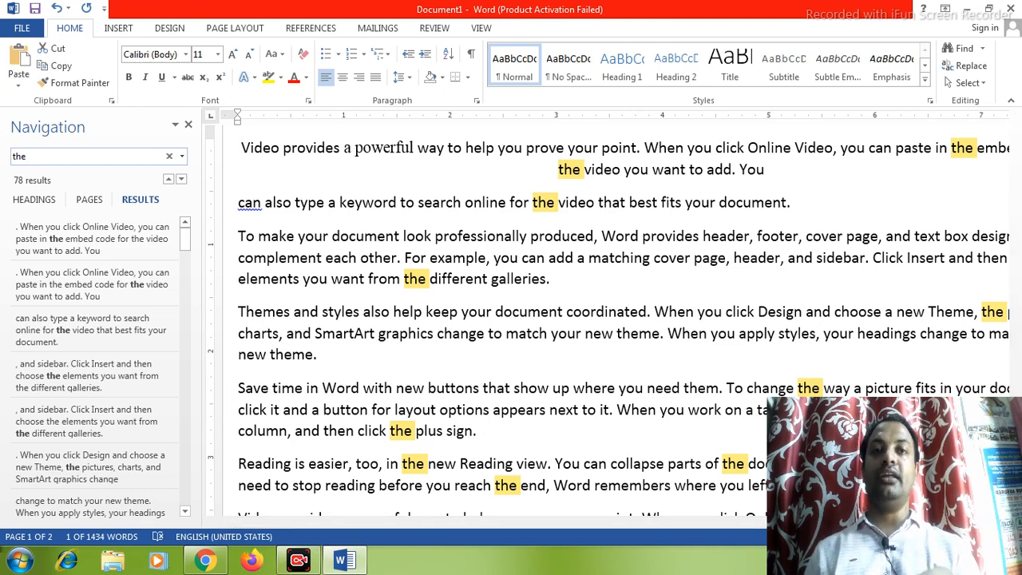
{"action": "left_click", "coordinate": [181, 179]}
{"action": "left_click", "coordinate": [181, 179]}
{"action": "left_click", "coordinate": [181, 180]}
{"action": "left_click", "coordinate": [181, 179]}
{"action": "left_click", "coordinate": [181, 180]}
{"action": "left_click", "coordinate": [181, 180]}
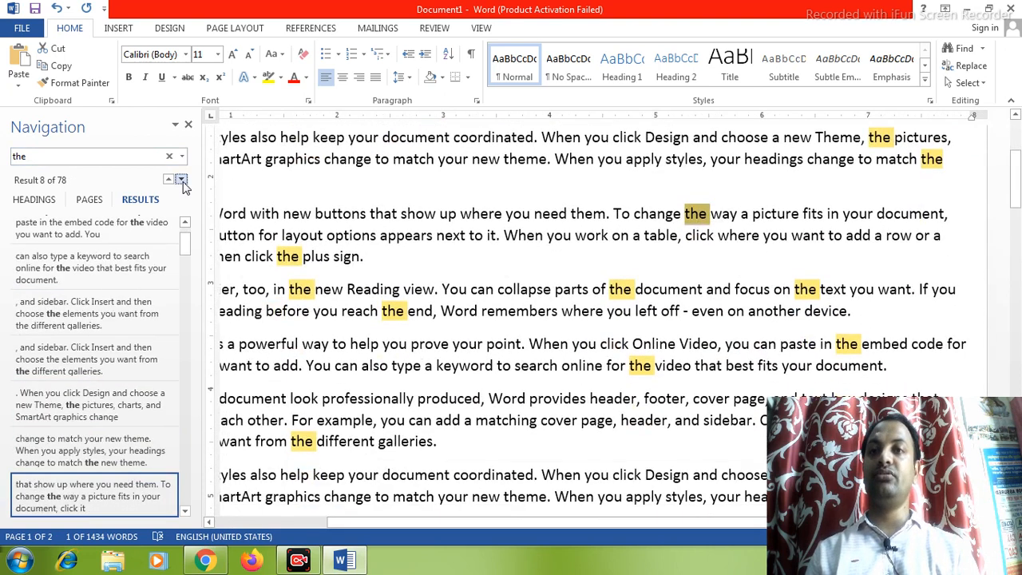
{"action": "left_click", "coordinate": [181, 180]}
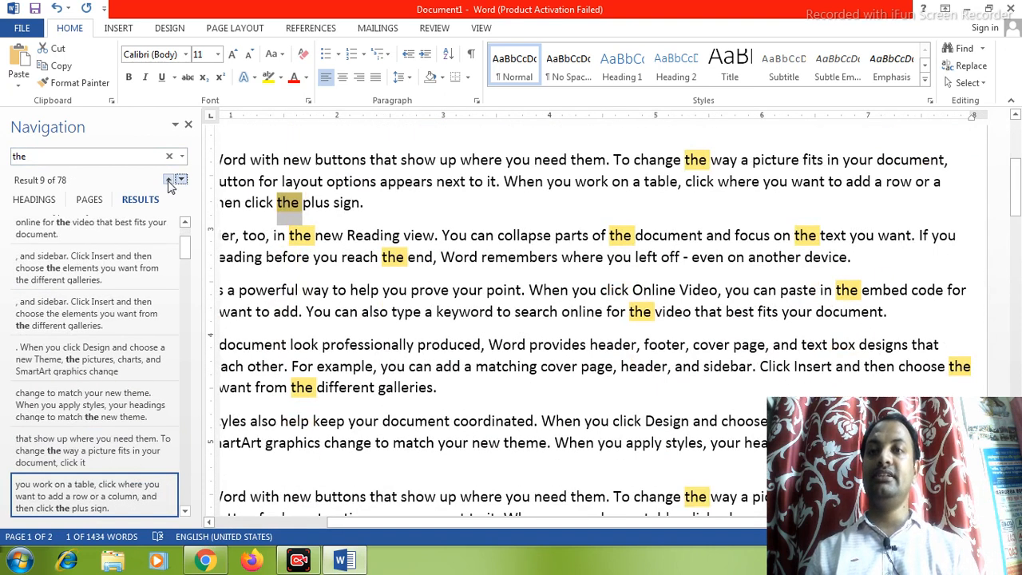
Step: Step backward through the matches for "the", move forward again to the first match, and close the search
{"action": "left_click", "coordinate": [169, 180]}
{"action": "left_click", "coordinate": [168, 180]}
{"action": "left_click", "coordinate": [169, 181]}
{"action": "left_click", "coordinate": [169, 181]}
{"action": "left_click", "coordinate": [169, 181]}
{"action": "left_click", "coordinate": [168, 181]}
{"action": "left_click", "coordinate": [169, 180]}
{"action": "left_click", "coordinate": [169, 180]}
{"action": "left_click", "coordinate": [168, 180]}
{"action": "left_click", "coordinate": [169, 181]}
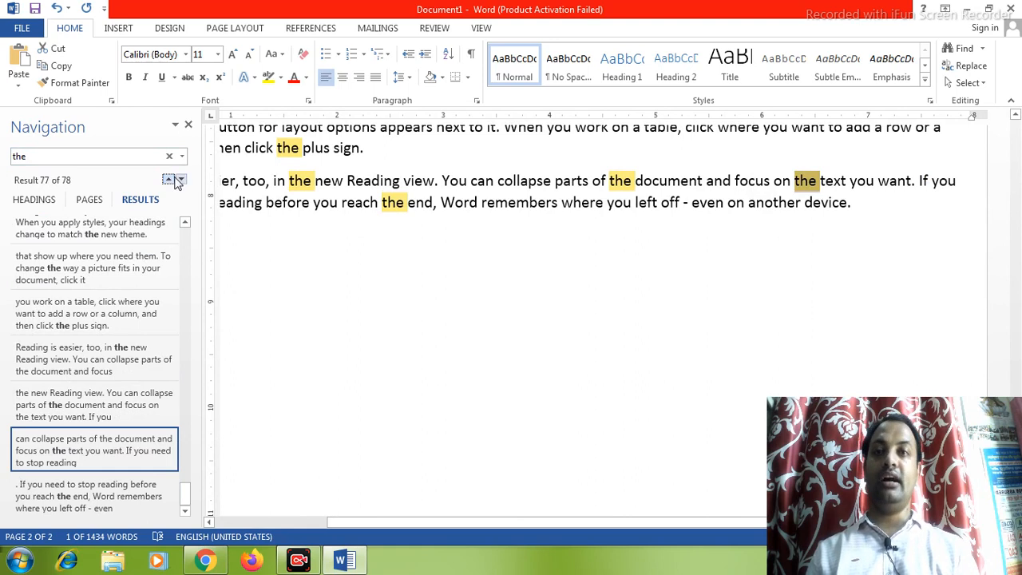
{"action": "left_click", "coordinate": [182, 180]}
{"action": "left_click", "coordinate": [182, 180]}
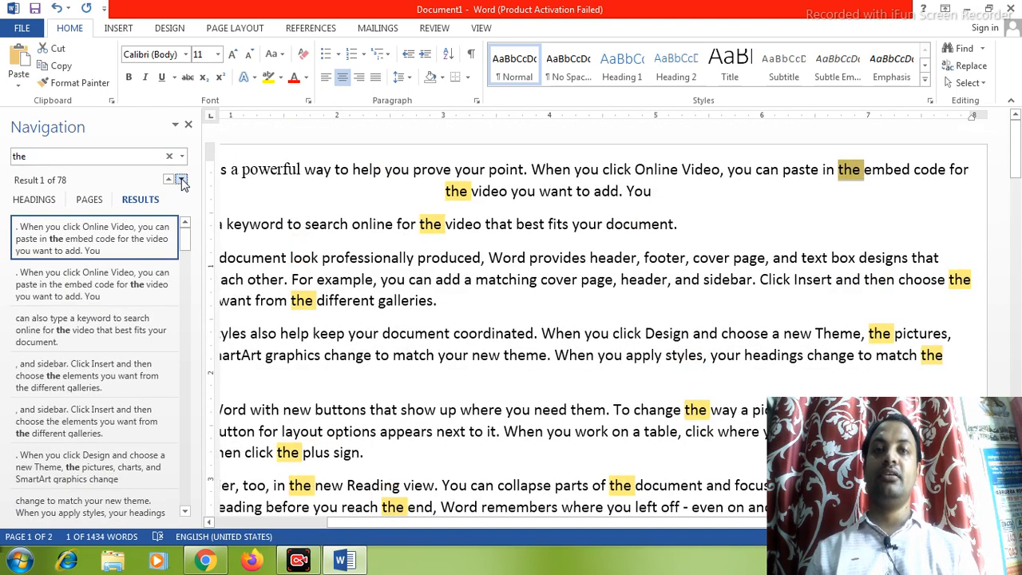
{"action": "left_click", "coordinate": [189, 127]}
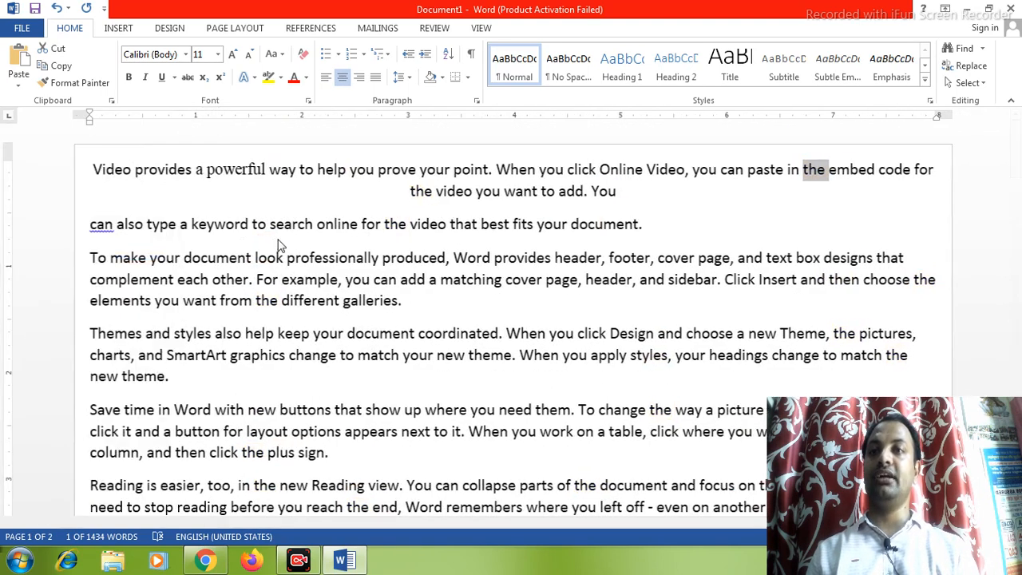
Step: Go to page 2 of the document with Go To, return to page 1, and close the dialog
{"action": "left_click", "coordinate": [268, 257]}
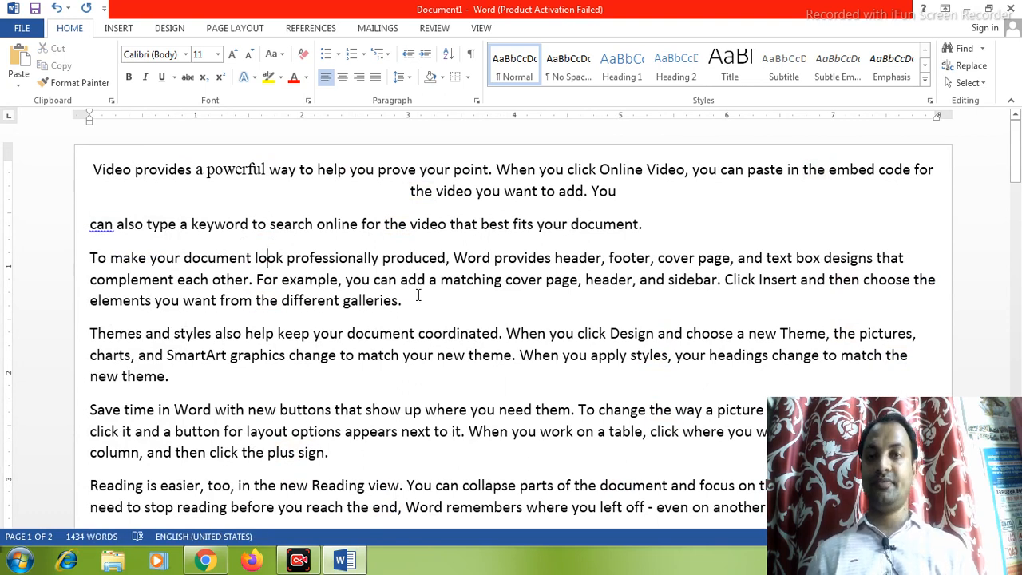
{"action": "key", "text": "ctrl+g"}
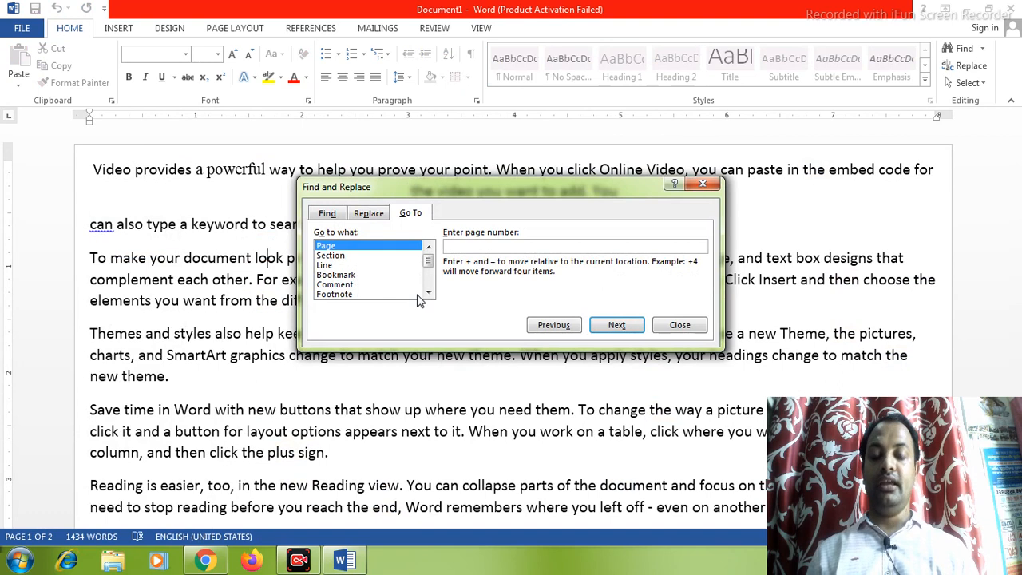
{"action": "type", "text": "2"}
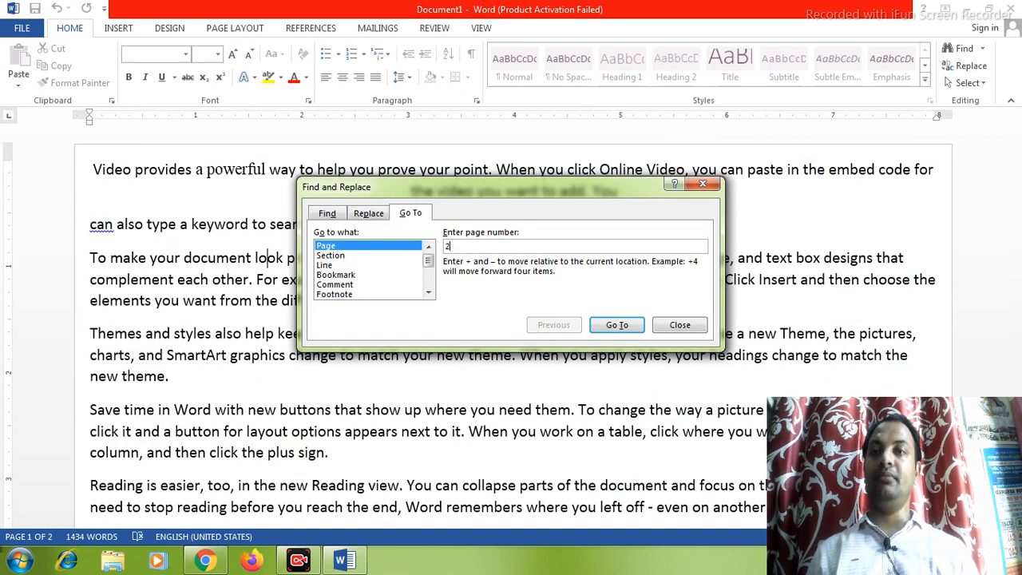
{"action": "left_click", "coordinate": [615, 326]}
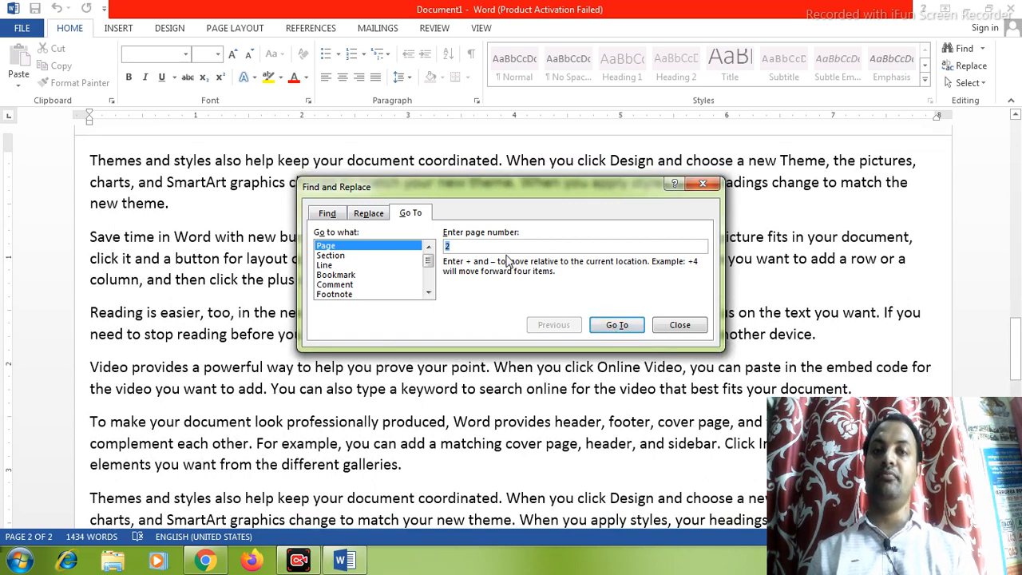
{"action": "type", "text": "1"}
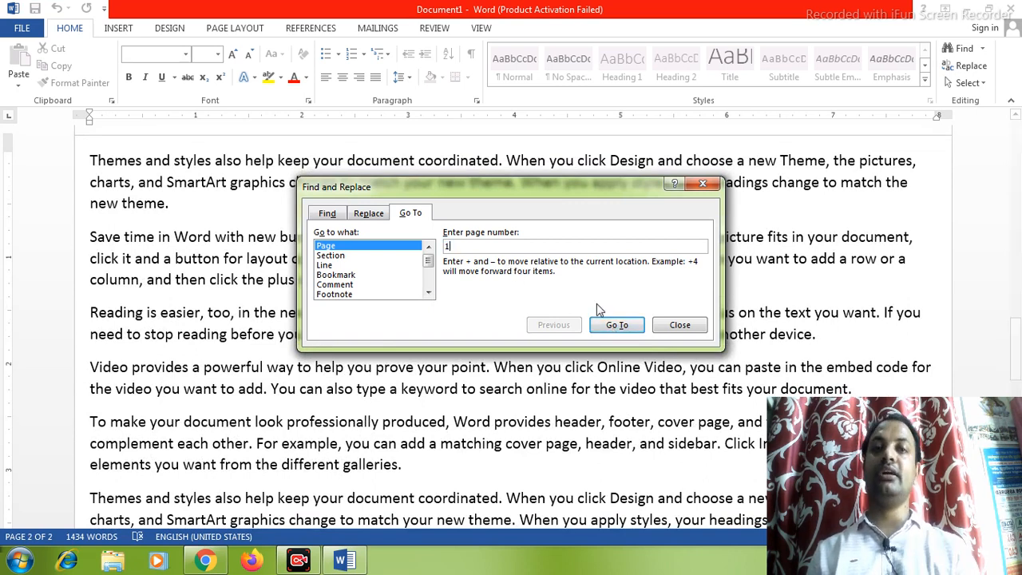
{"action": "left_click", "coordinate": [621, 326]}
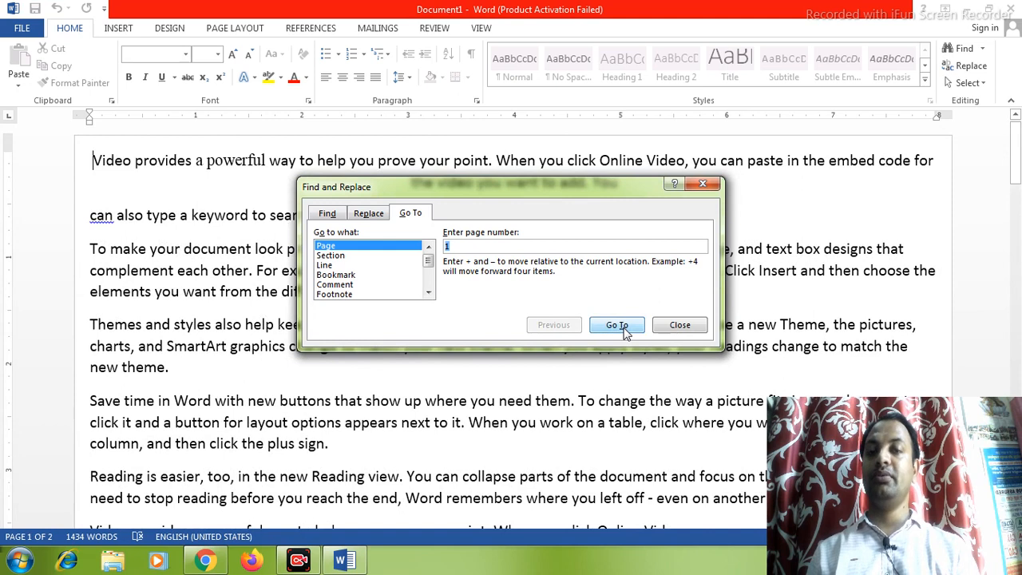
{"action": "left_click", "coordinate": [680, 325]}
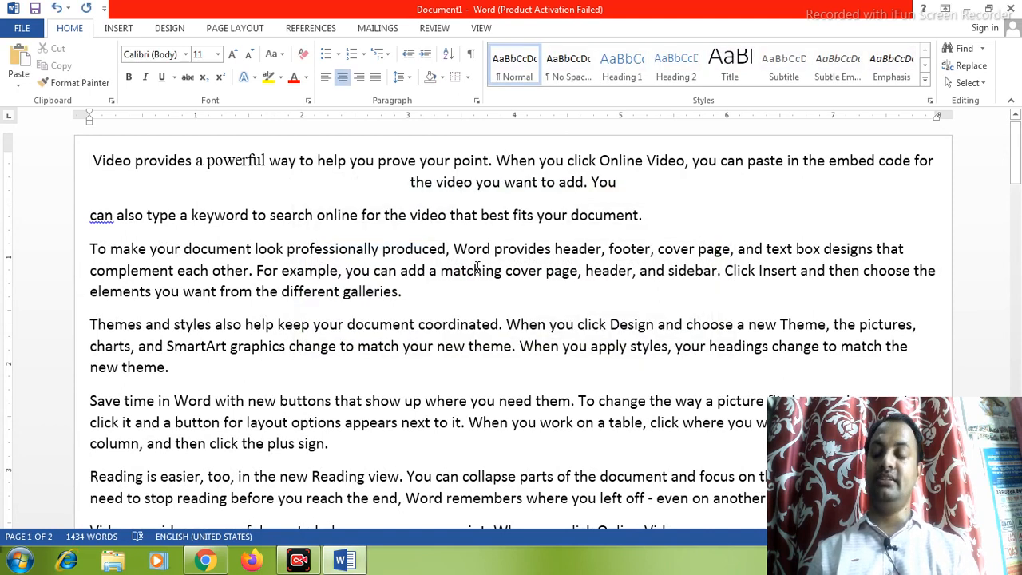
Step: Replace the first two occurrences of "the" in the opening paragraph with "that" one at a time, and close Find and Replace
{"action": "key", "text": "ctrl+h"}
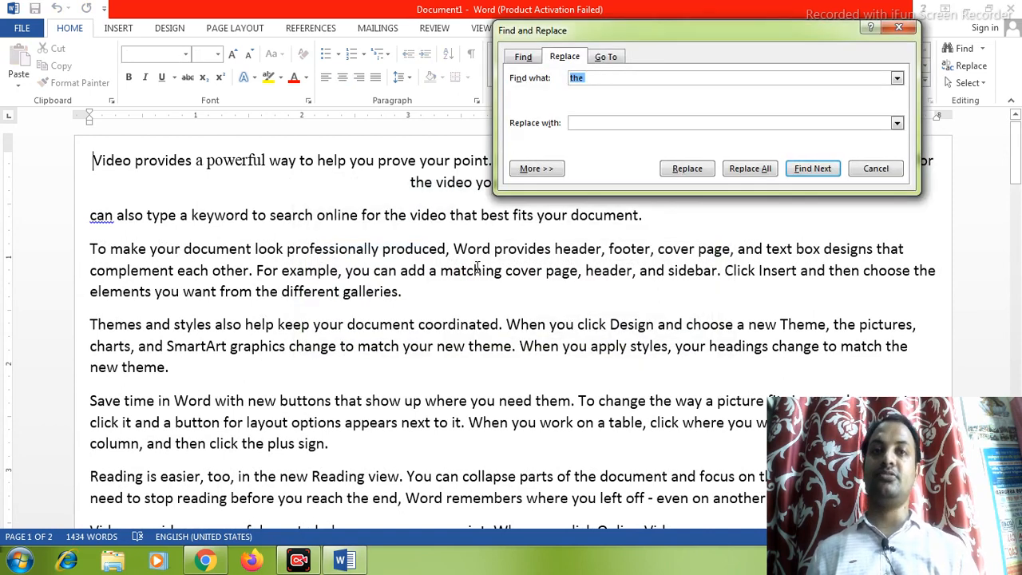
{"action": "left_click_drag", "start_coordinate": [667, 27], "coordinate": [764, 49]}
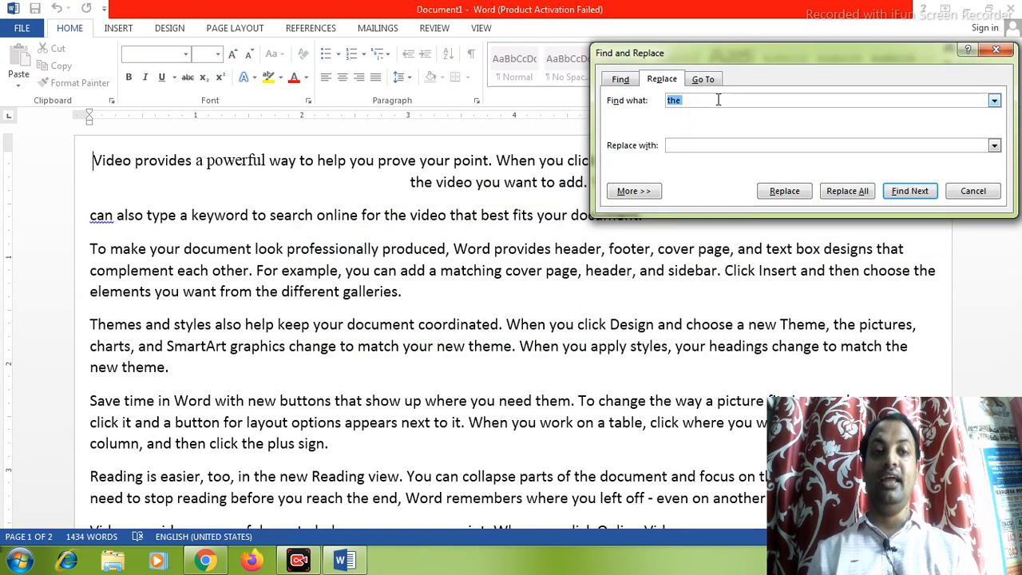
{"action": "left_click", "coordinate": [707, 143]}
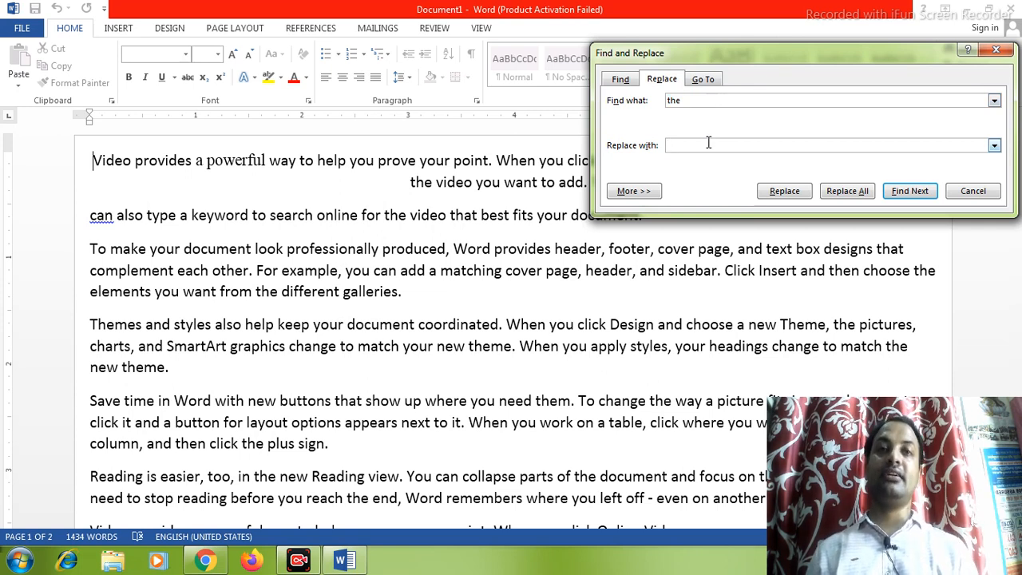
{"action": "type", "text": "that"}
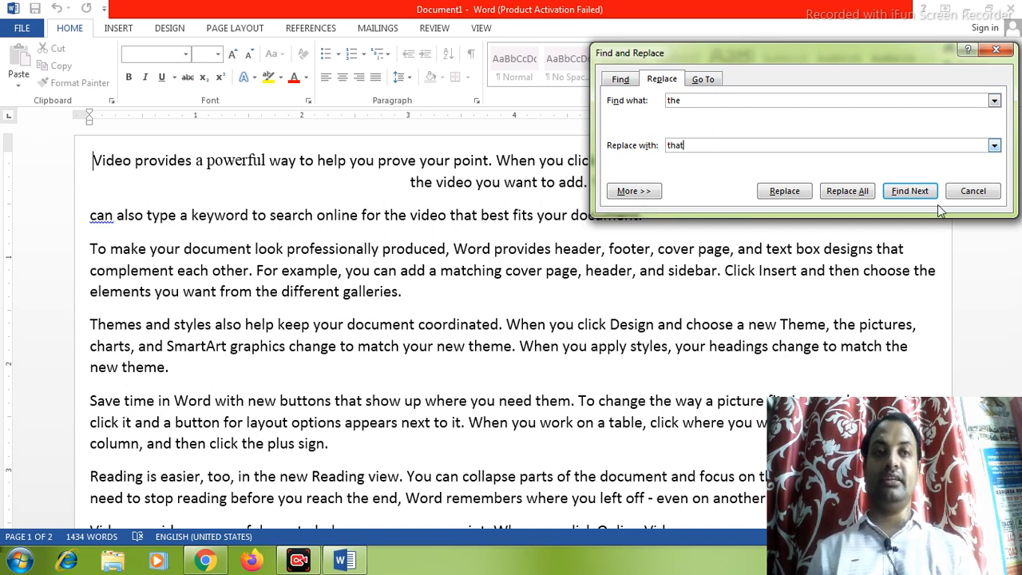
{"action": "left_click", "coordinate": [904, 190]}
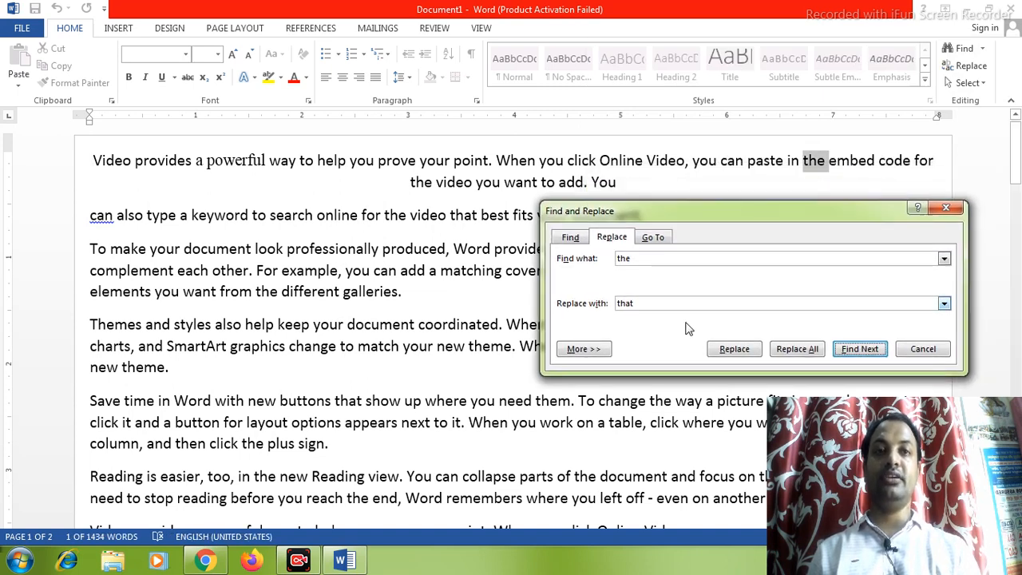
{"action": "left_click", "coordinate": [734, 350]}
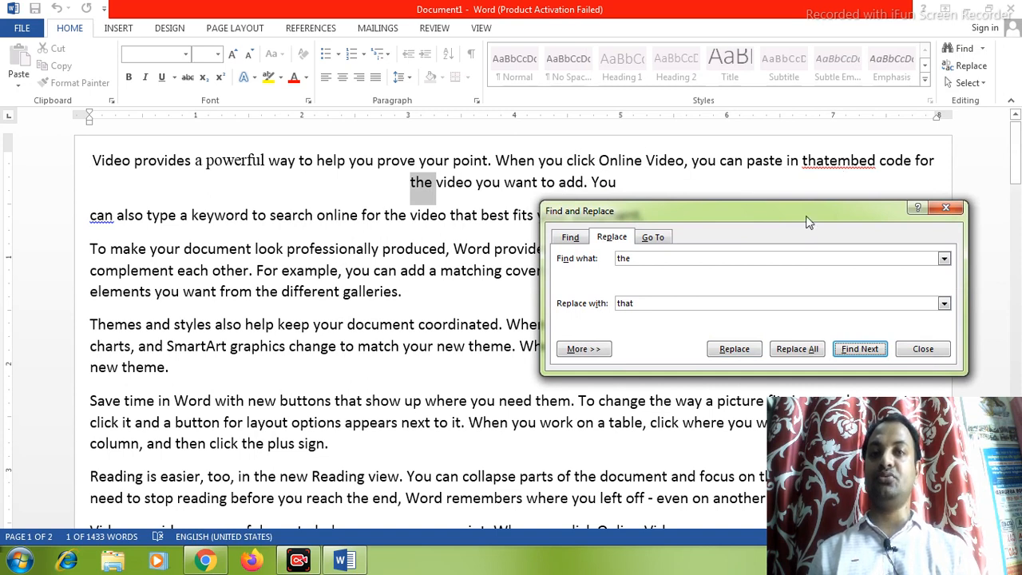
{"action": "left_click", "coordinate": [734, 349]}
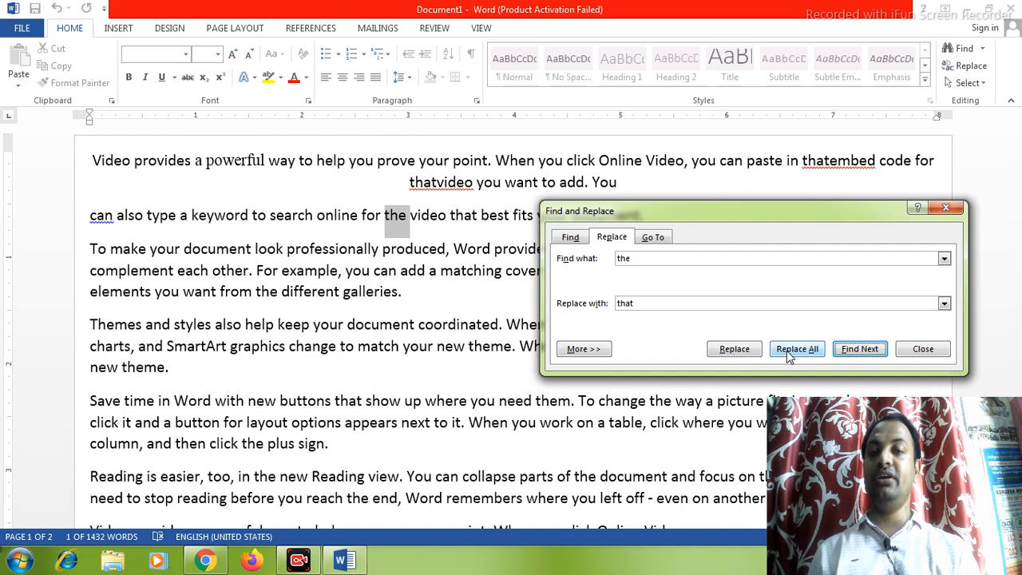
{"action": "left_click", "coordinate": [923, 349]}
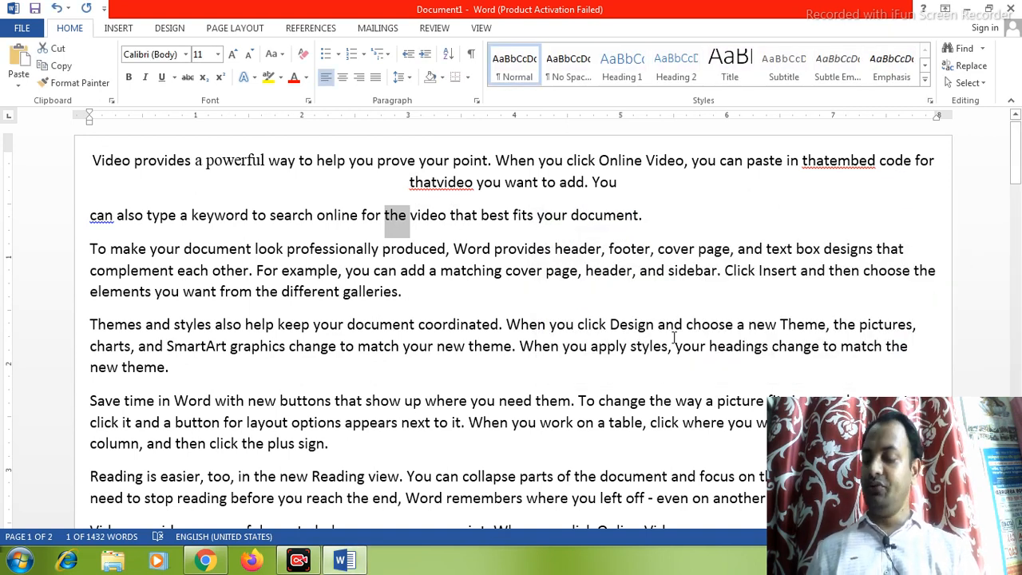
Step: Undo both replacements of "the" with "that" in the first paragraph
{"action": "key", "text": "ctrl+z"}
{"action": "key", "text": "ctrl+z"}
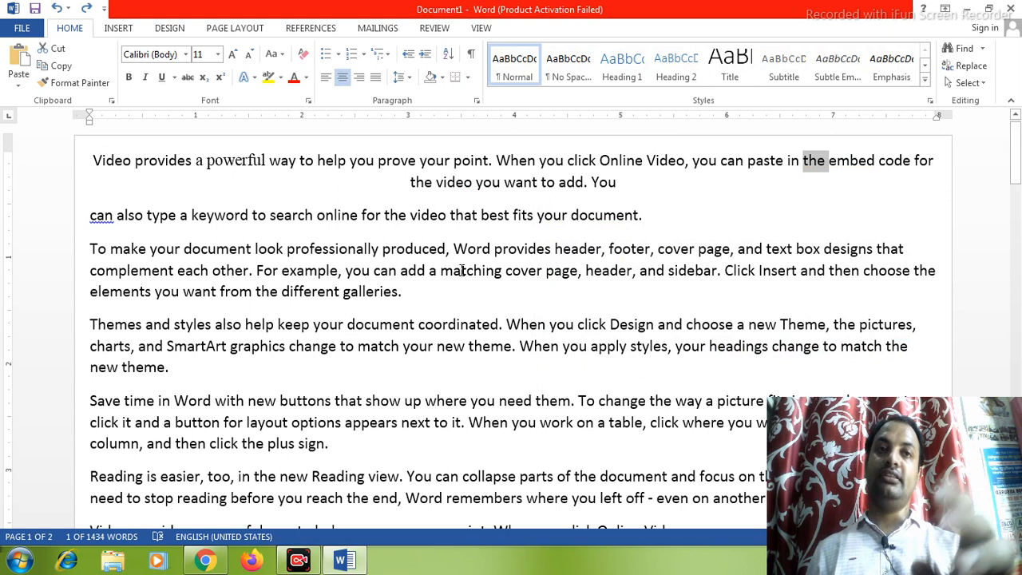
Step: Italicize the word "the" before "embed code" in the first line and deselect it
{"action": "key", "text": "ctrl+i"}
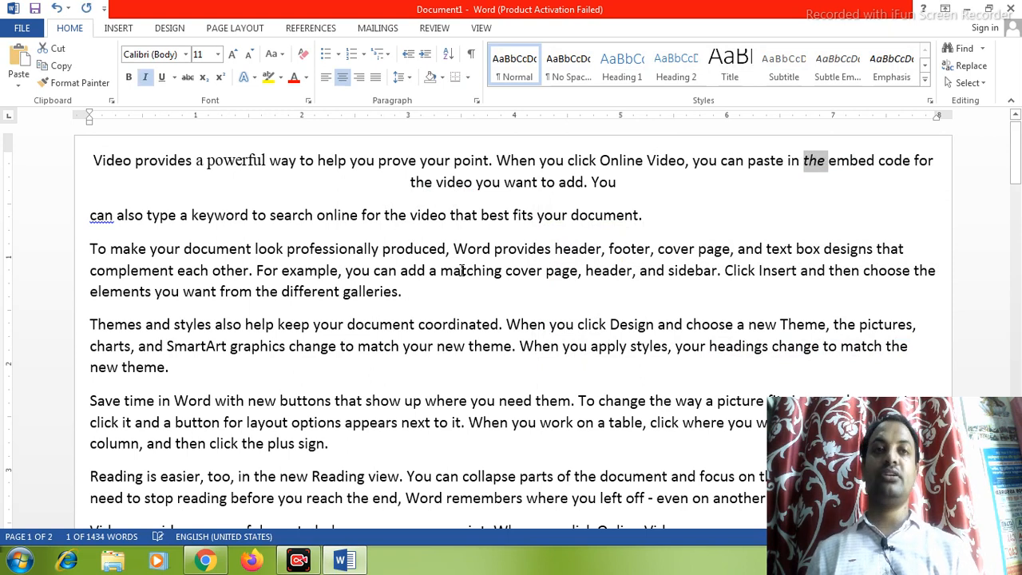
{"action": "left_click", "coordinate": [808, 167]}
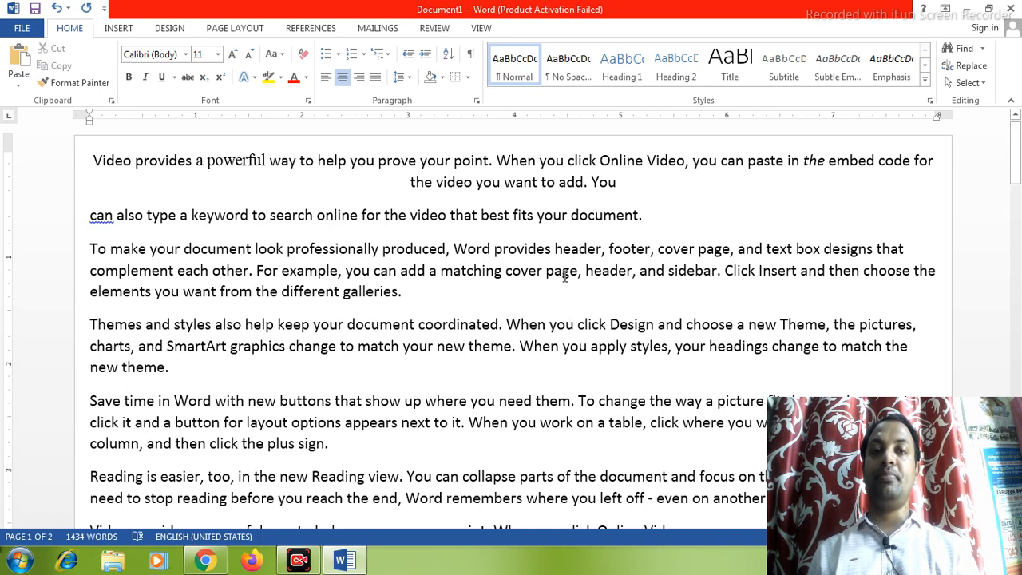
Step: Justify the paragraph beginning "To make your document", return it to left alignment for comparison, and justify it again
{"action": "triple_click", "coordinate": [565, 275]}
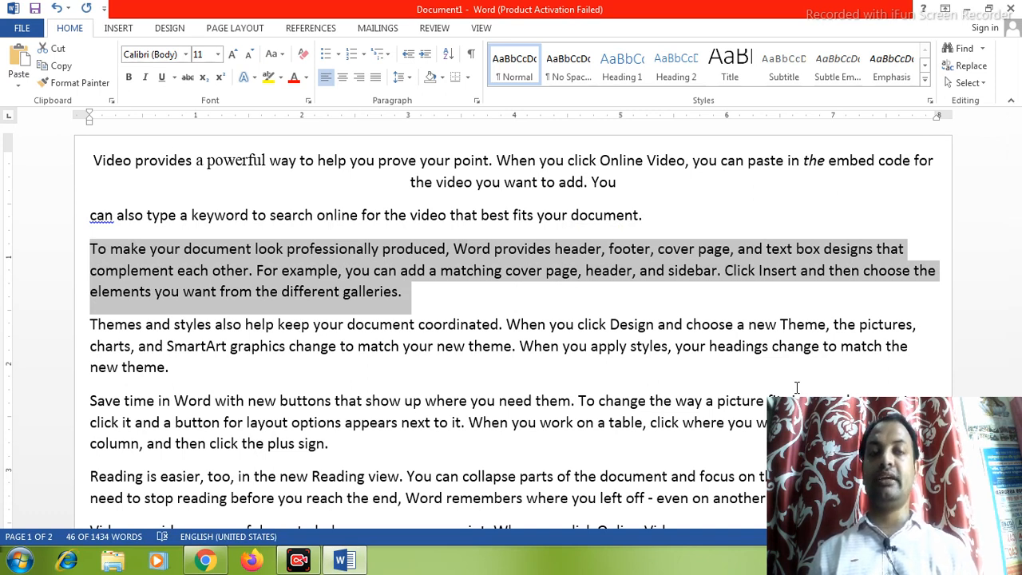
{"action": "key", "text": "ctrl+j"}
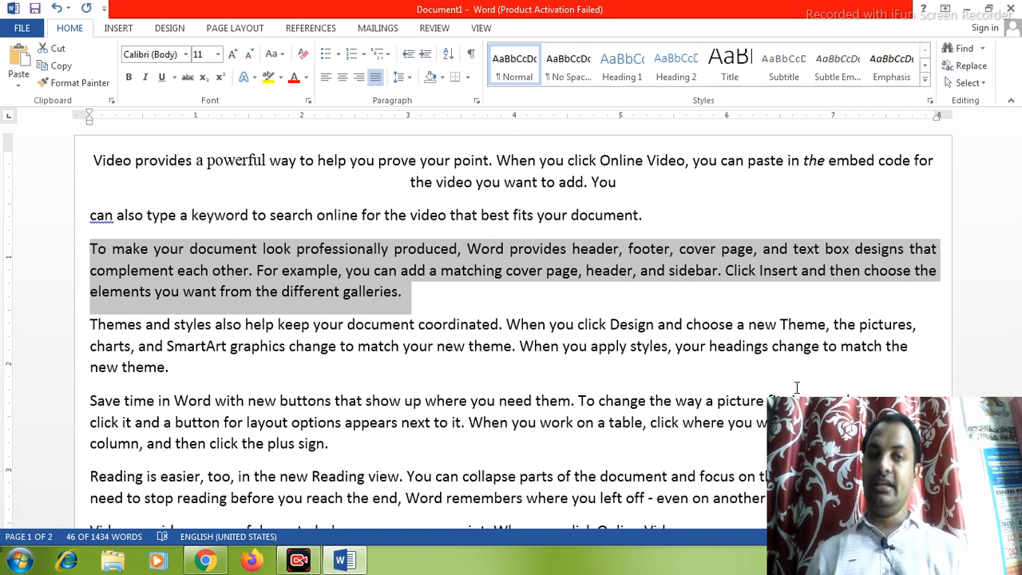
{"action": "key", "text": "ctrl+l"}
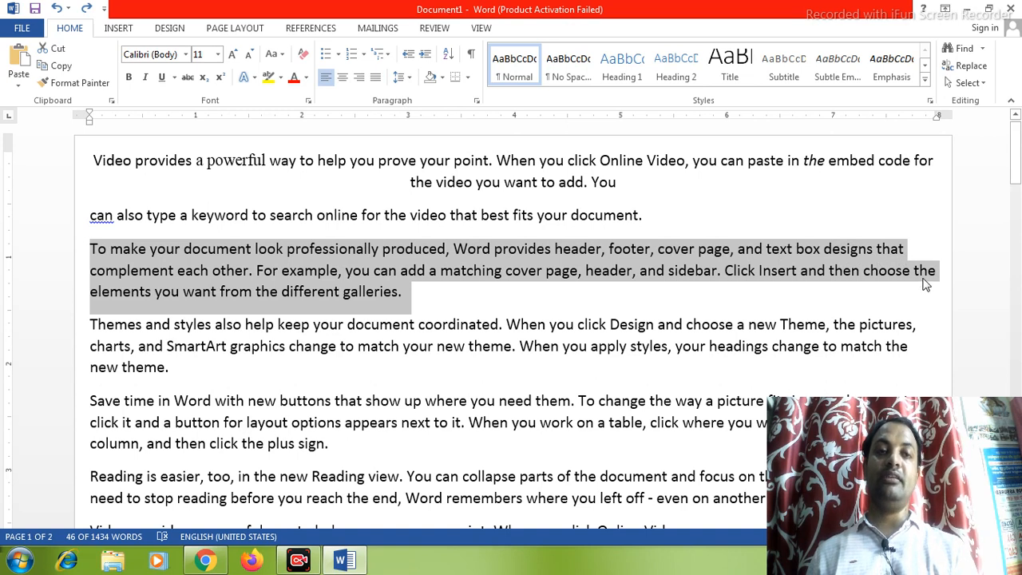
{"action": "key", "text": "ctrl+j"}
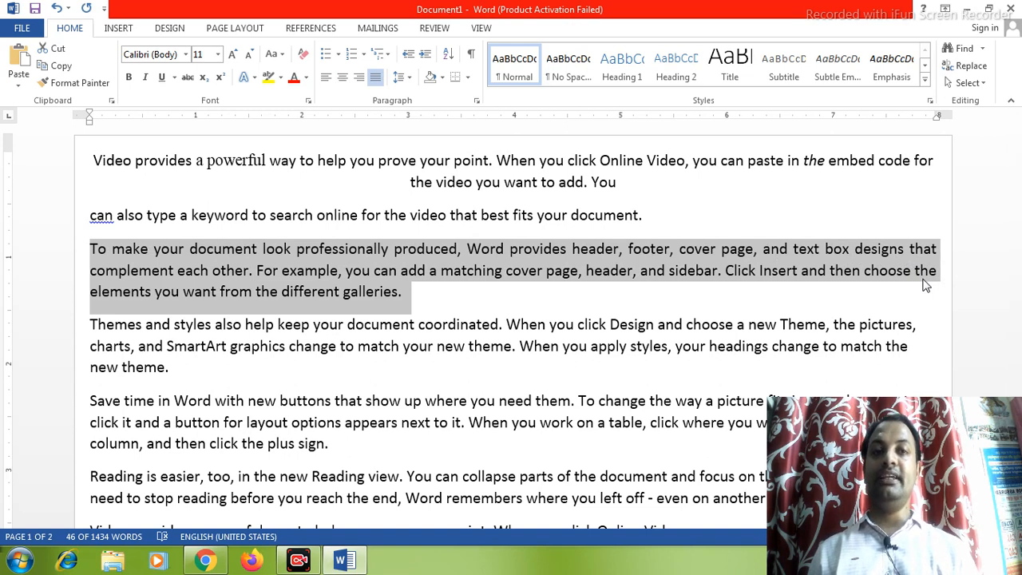
{"action": "left_click", "coordinate": [475, 272]}
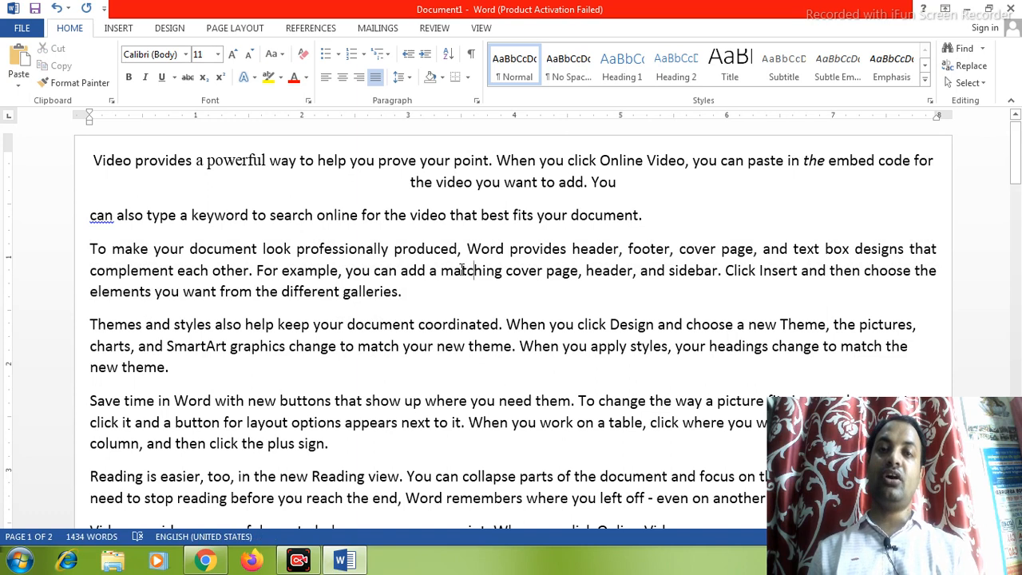
Step: Insert a hyperlink on the word "matching" that links to the existing file "b.eD FIRST PAGE" in My Documents
{"action": "double_click", "coordinate": [462, 271]}
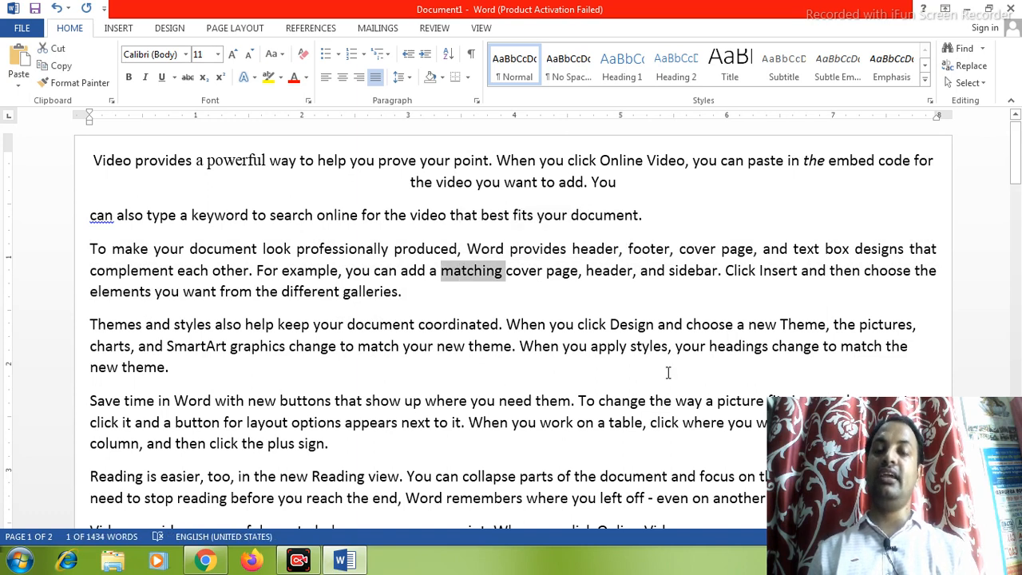
{"action": "key", "text": "ctrl+k"}
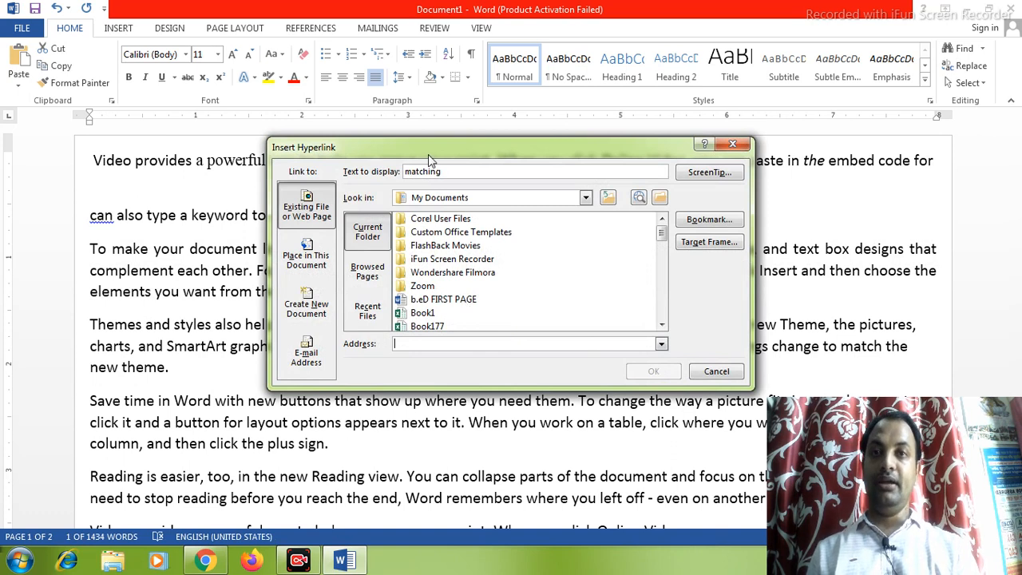
{"action": "left_click", "coordinate": [447, 304]}
{"action": "left_click", "coordinate": [675, 371]}
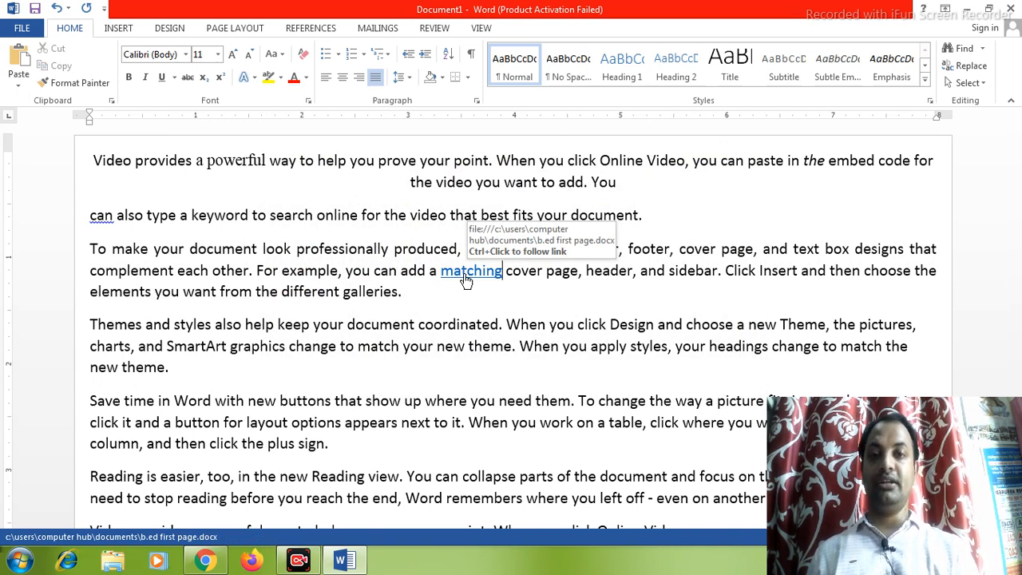
Step: Follow the hyperlink on "matching" to open "b.eD FIRST PAGE", and return to the sample text
{"action": "left_click", "coordinate": [465, 276], "text": "ctrl"}
{"action": "left_click", "coordinate": [554, 345]}
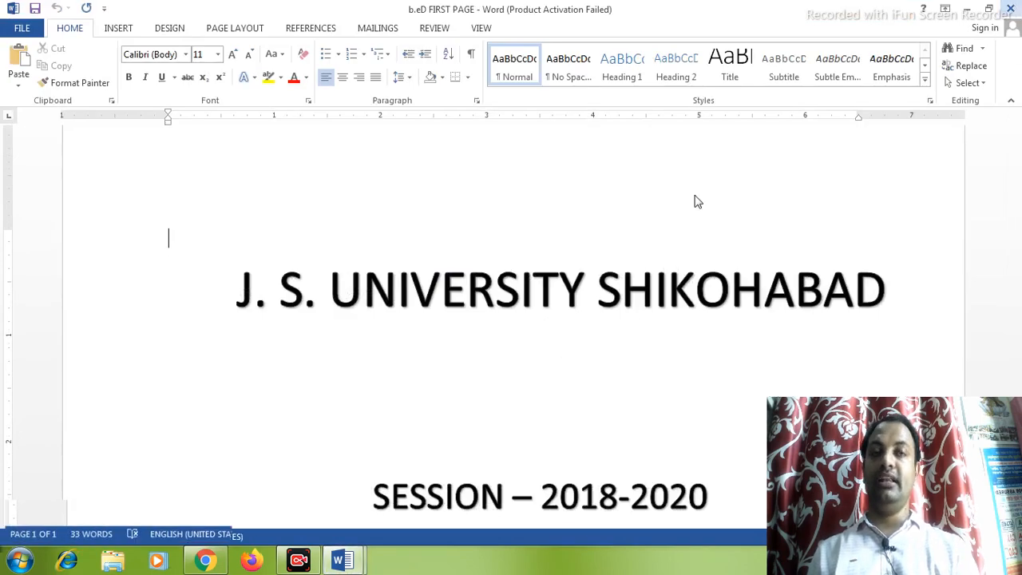
{"action": "left_click", "coordinate": [482, 272]}
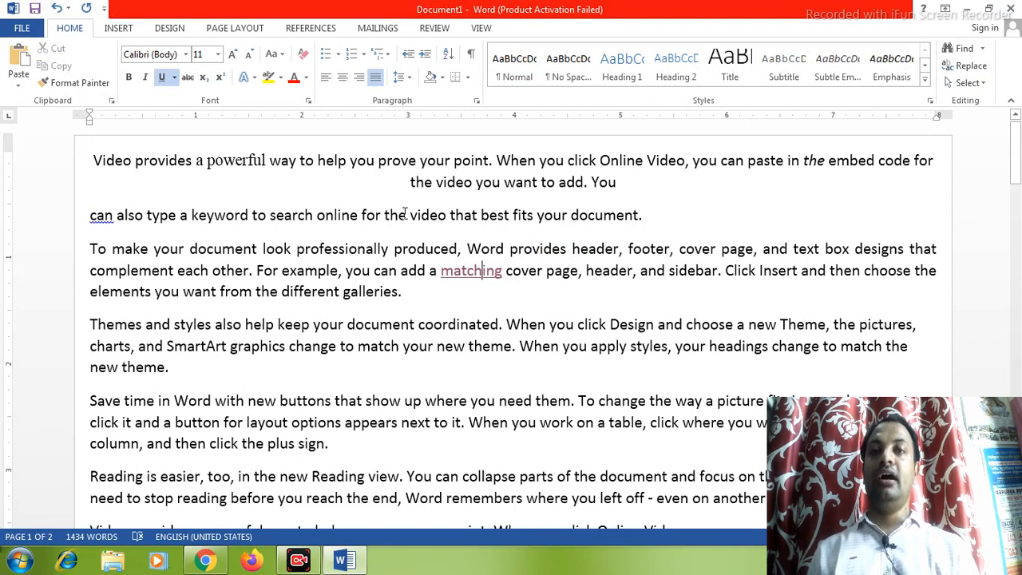
Step: Right-align the paragraph beginning "can also type a keyword" and return it to left alignment
{"action": "left_click", "coordinate": [406, 214]}
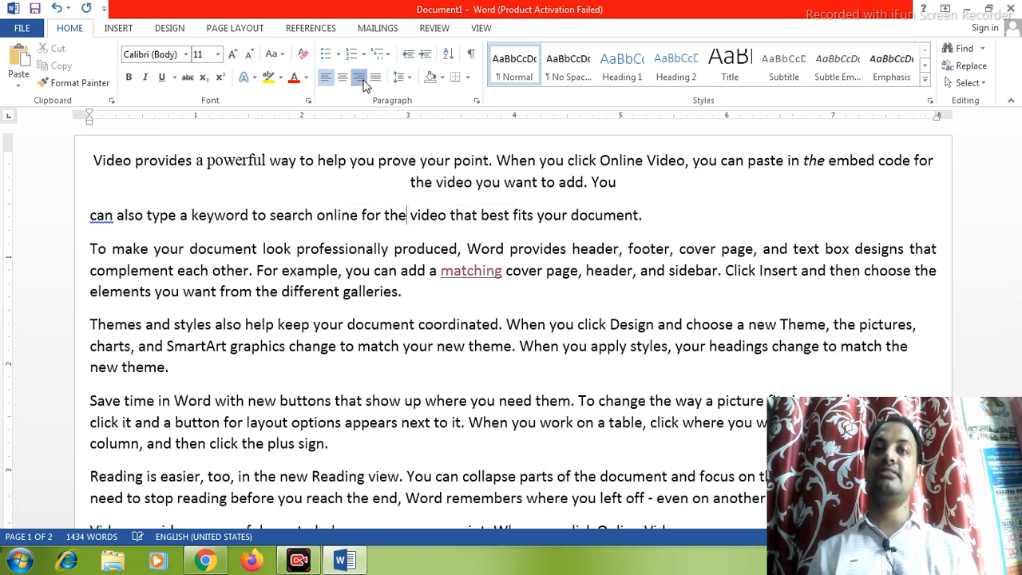
{"action": "left_click", "coordinate": [360, 78]}
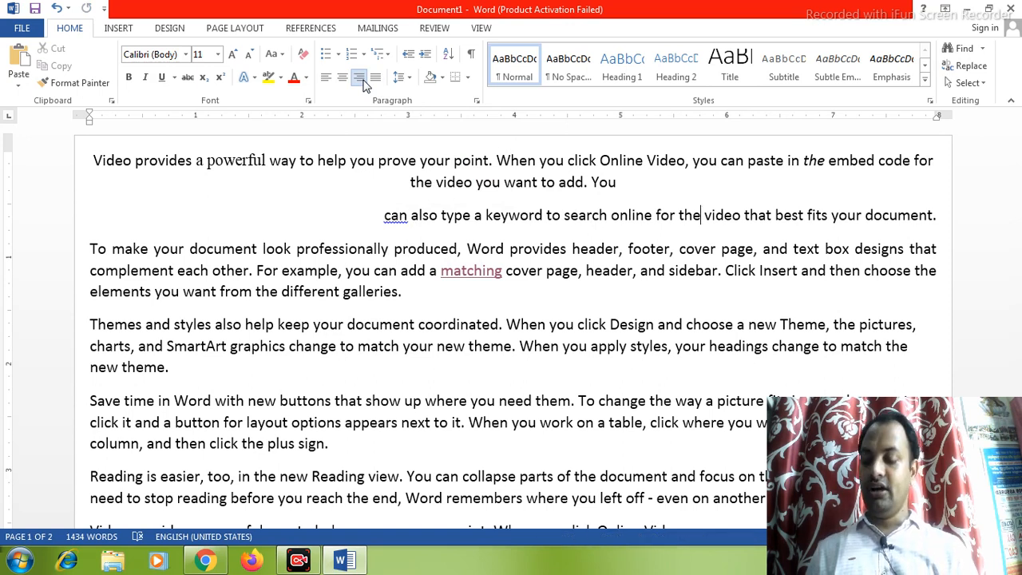
{"action": "key", "text": "ctrl+l"}
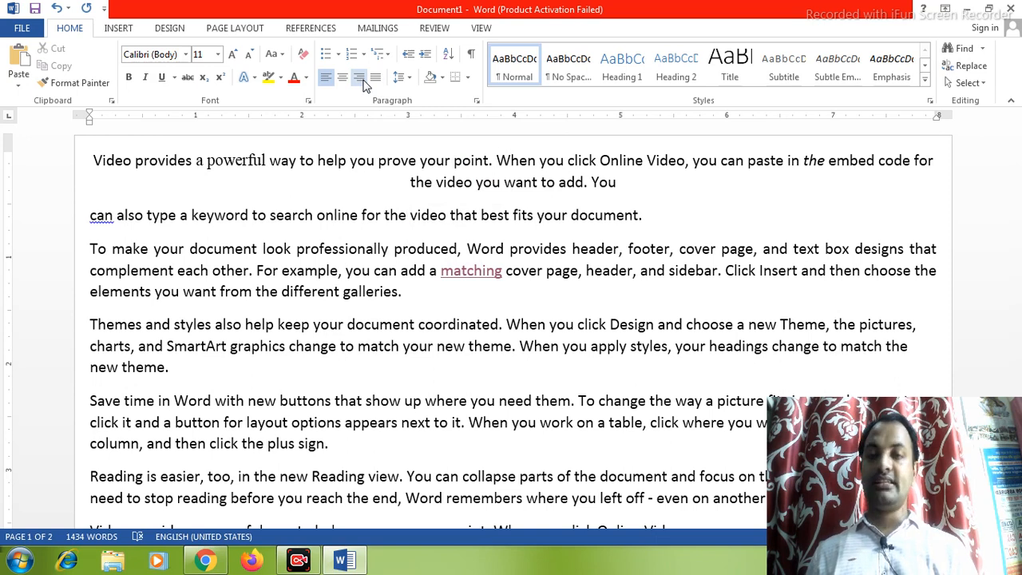
Step: Increase the left indent of the paragraph beginning "can also type a keyword" by three levels
{"action": "key", "text": "ctrl+m"}
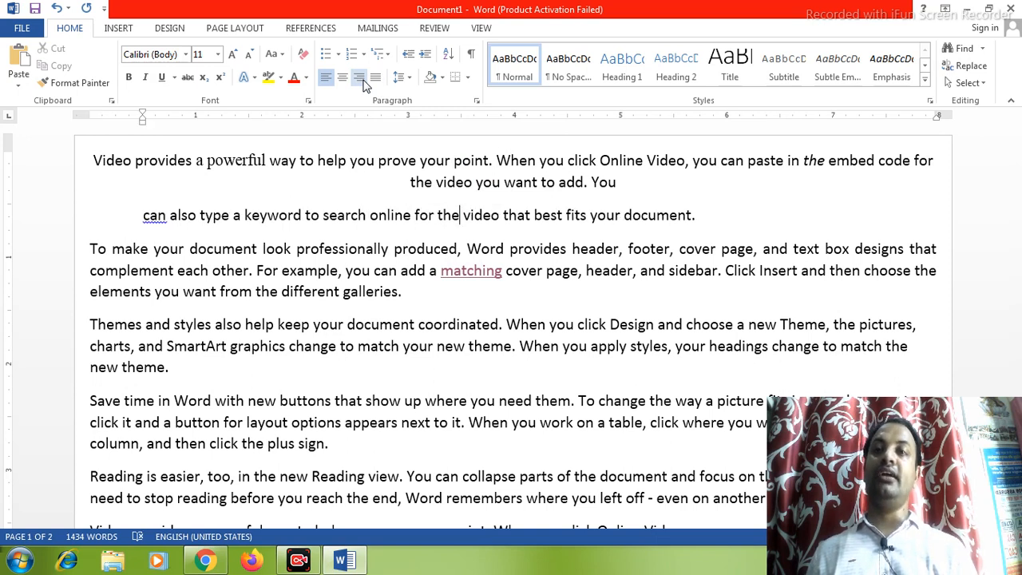
{"action": "key", "text": "ctrl+m"}
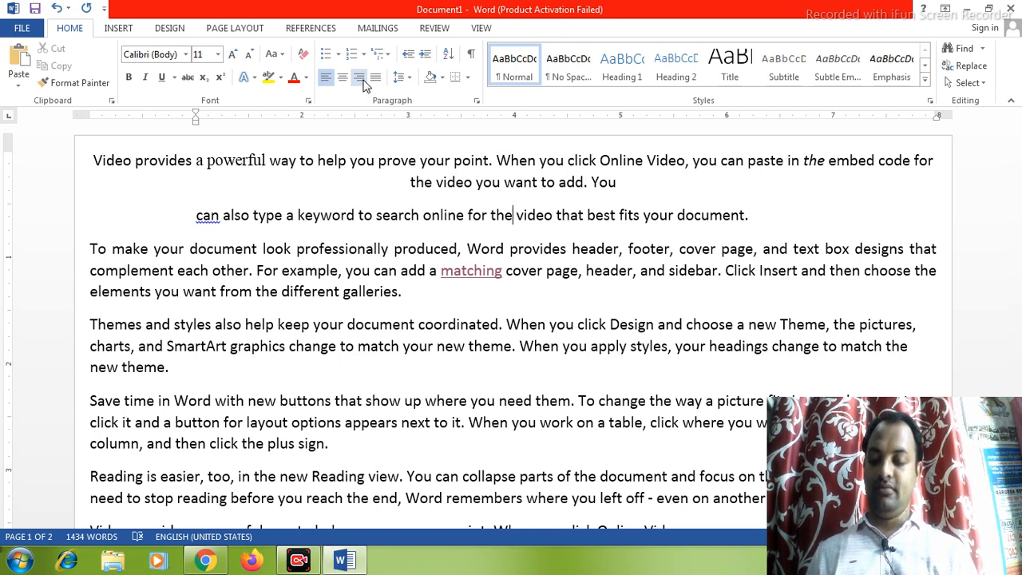
{"action": "key", "text": "ctrl+m"}
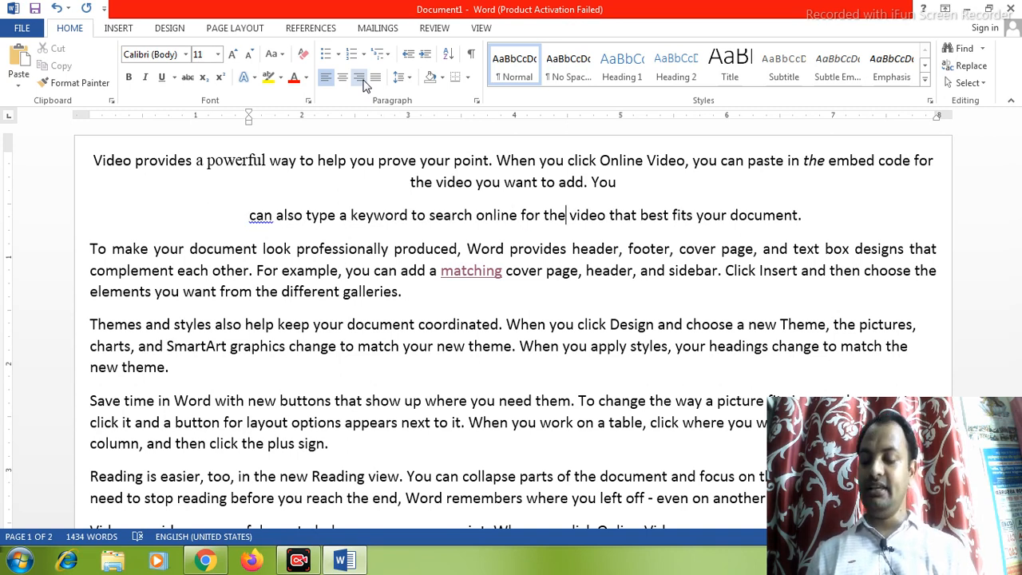
Step: Create a new blank document and minimize its window to get back to the sample text
{"action": "key", "text": "ctrl+n"}
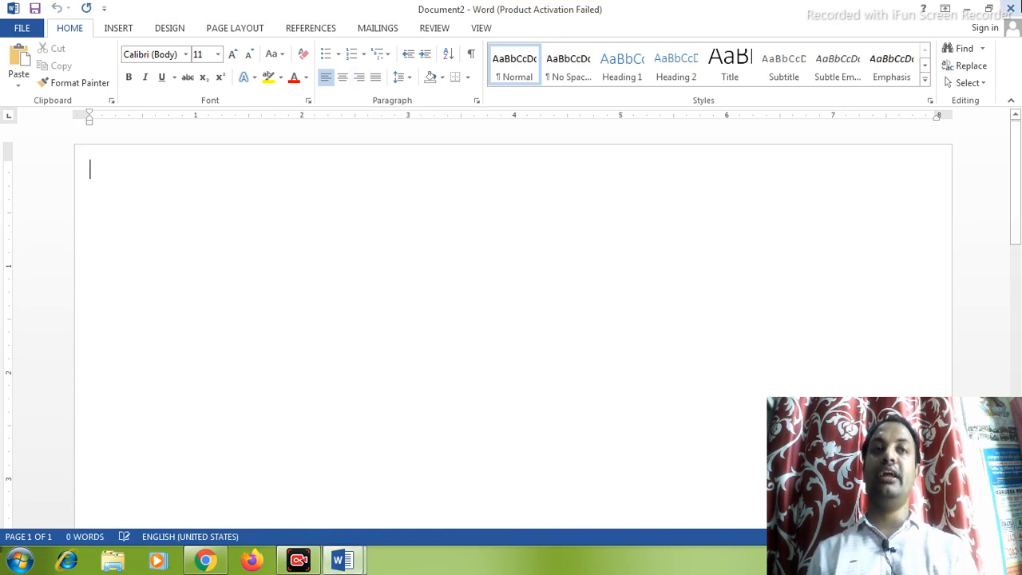
{"action": "left_click", "coordinate": [967, 9]}
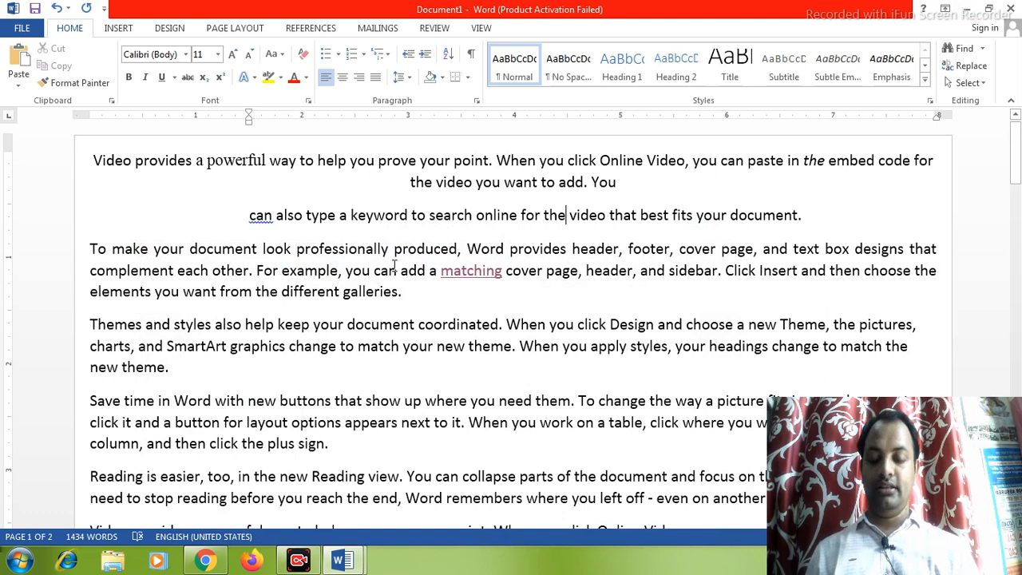
Step: Open the recent document "CHILDHOOD AND GROWING UP first year questions", close it, and view the sample text's print preview
{"action": "key", "text": "ctrl+o"}
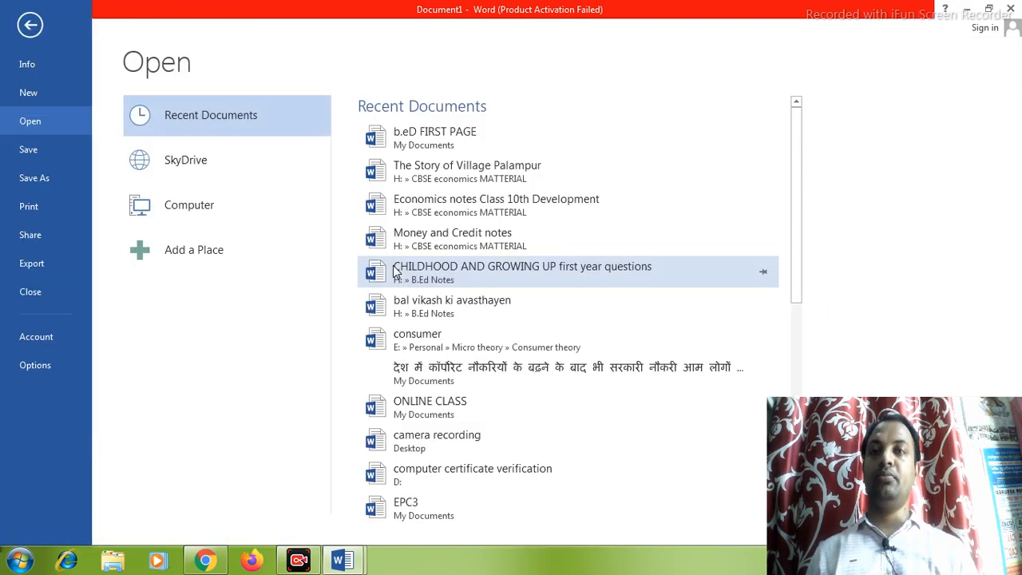
{"action": "left_click", "coordinate": [507, 275]}
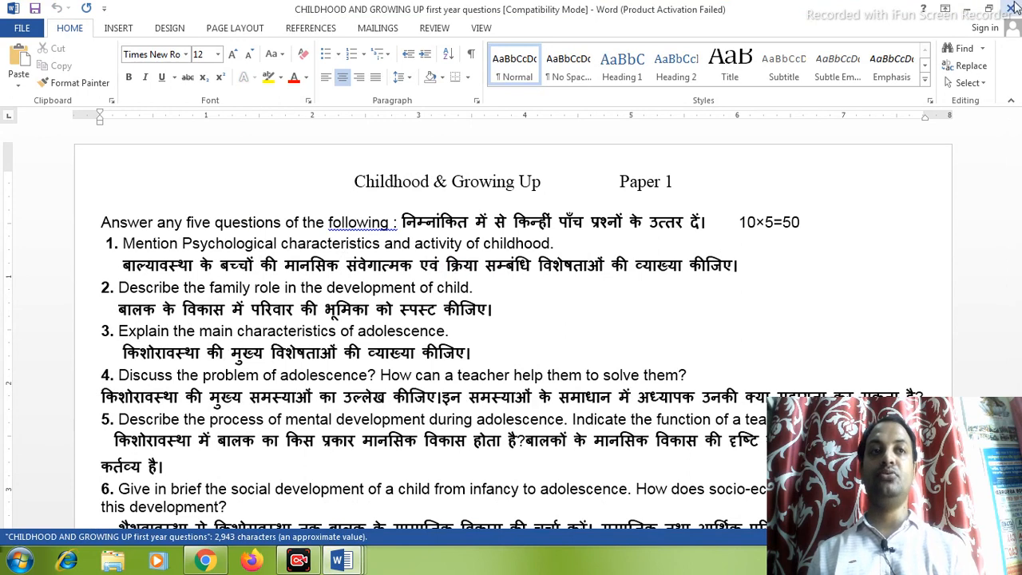
{"action": "left_click", "coordinate": [1013, 7]}
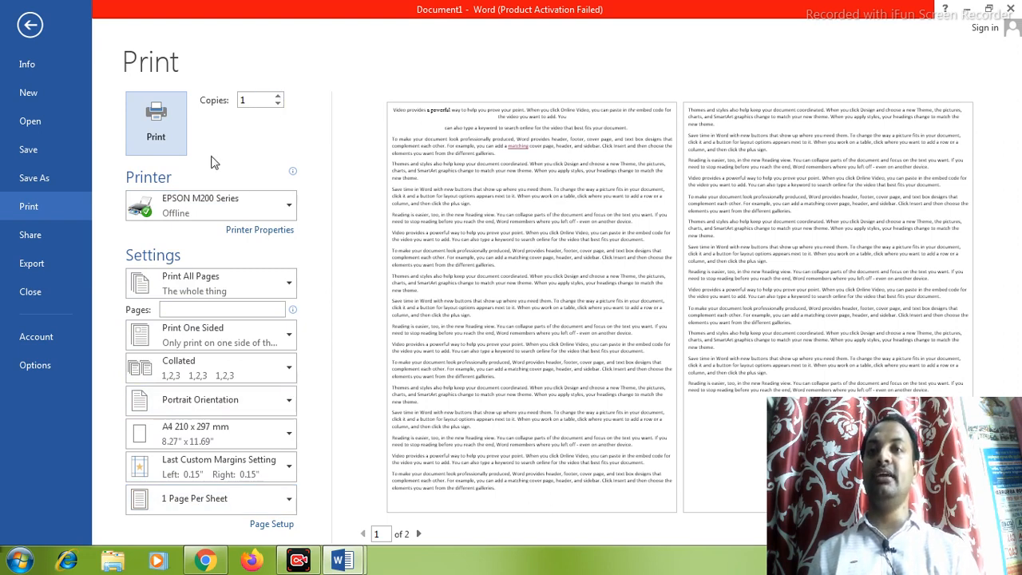
{"action": "left_click", "coordinate": [30, 25]}
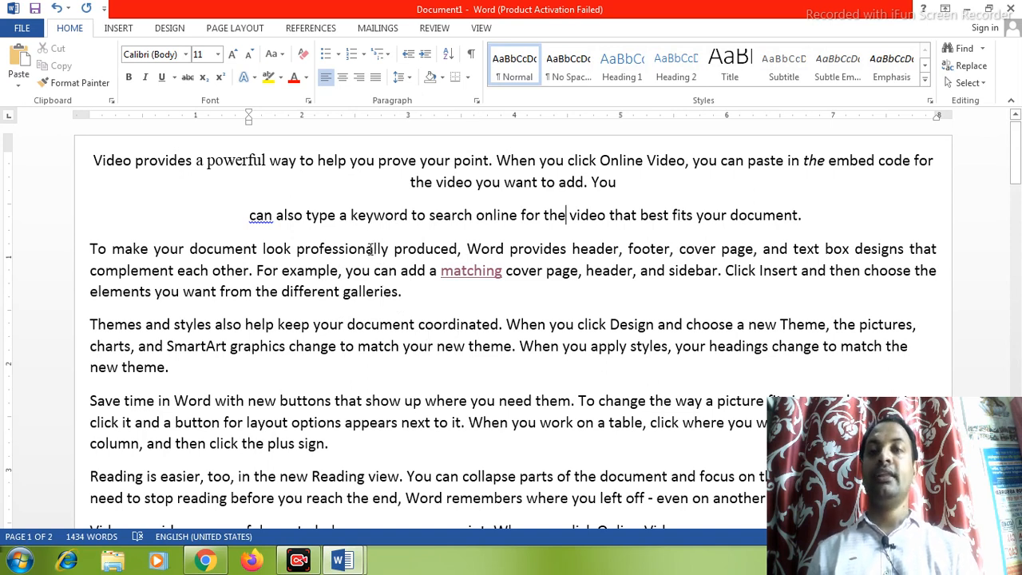
Step: Right-align the indented paragraph beginning "can also type a keyword"
{"action": "left_click", "coordinate": [372, 215]}
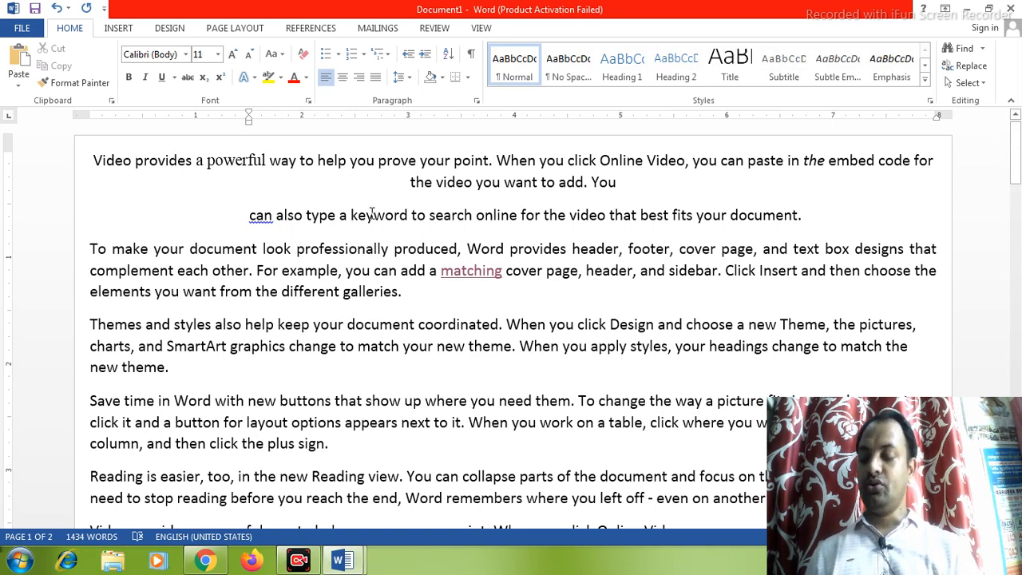
{"action": "key", "text": "ctrl+r"}
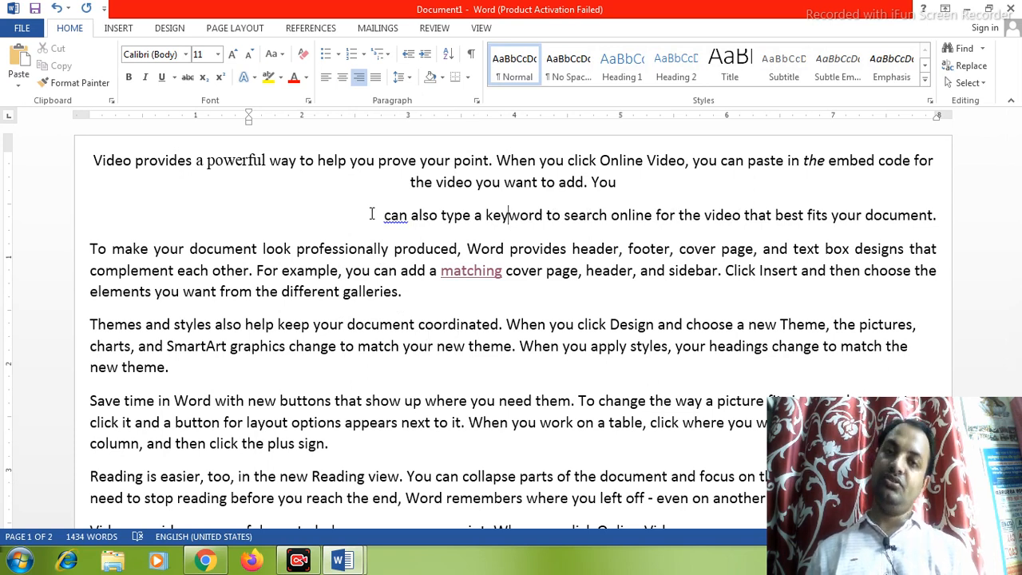
Step: Save the document in My Documents as a Word Document named "ms word"
{"action": "key", "text": "ctrl+s"}
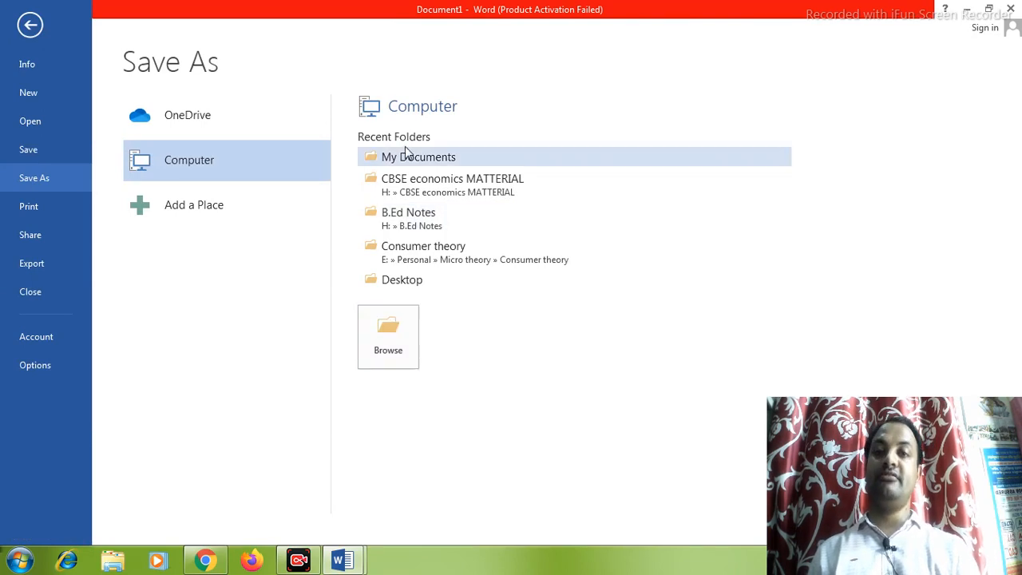
{"action": "left_click", "coordinate": [403, 157]}
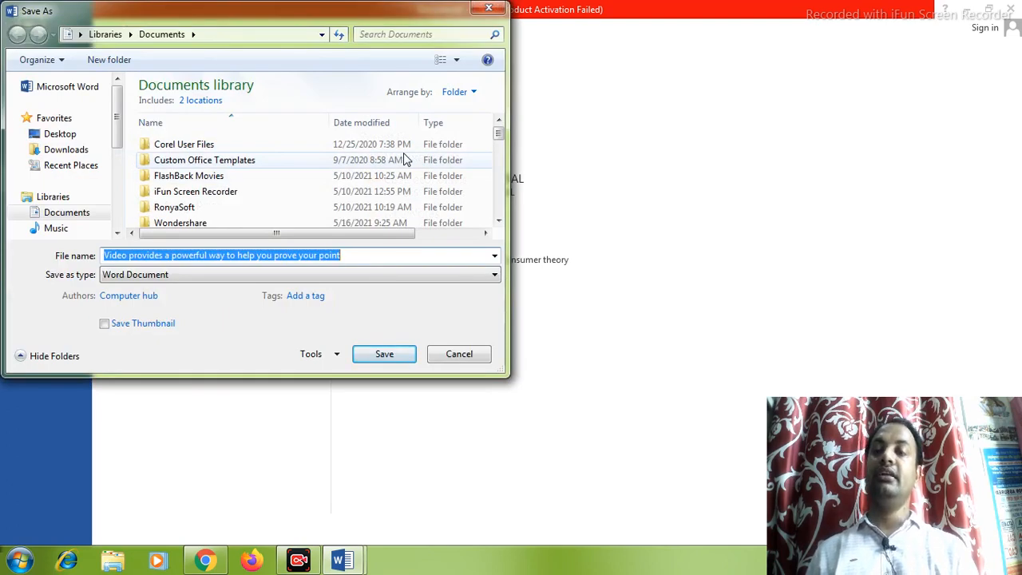
{"action": "type", "text": "md"}
{"action": "key", "text": "BackSpace"}
{"action": "type", "text": "s"}
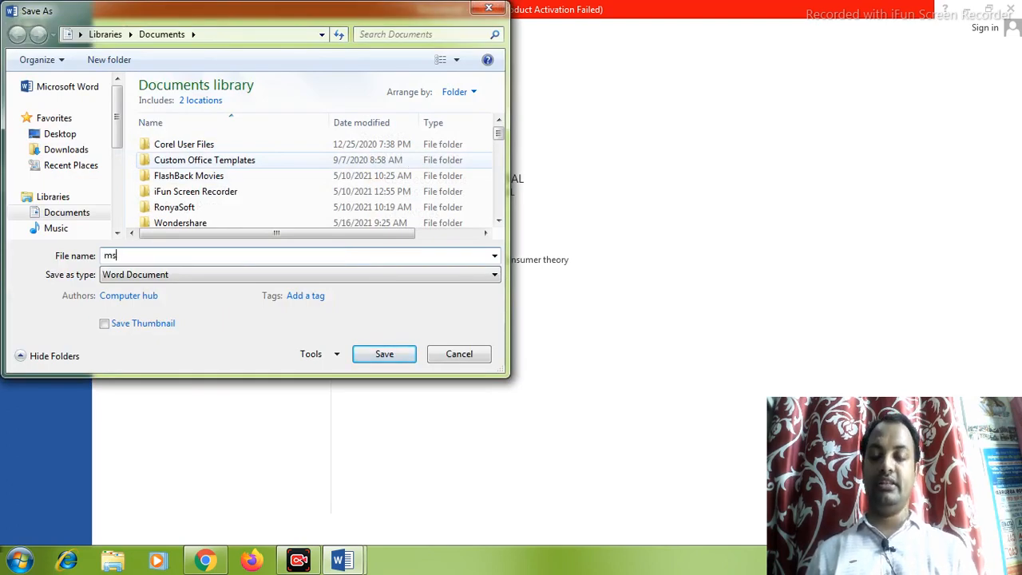
{"action": "type", "text": " word"}
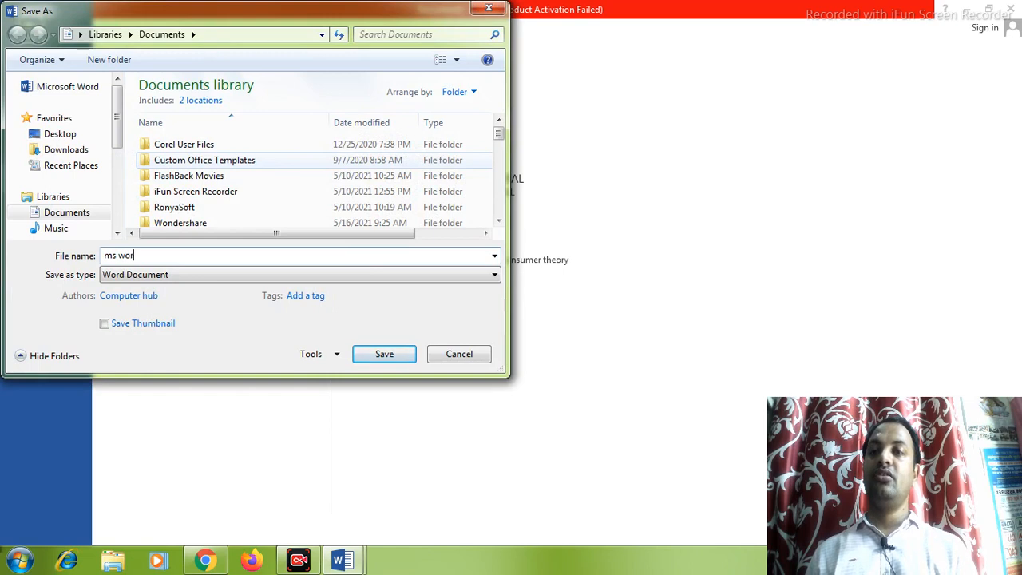
{"action": "left_click", "coordinate": [387, 356]}
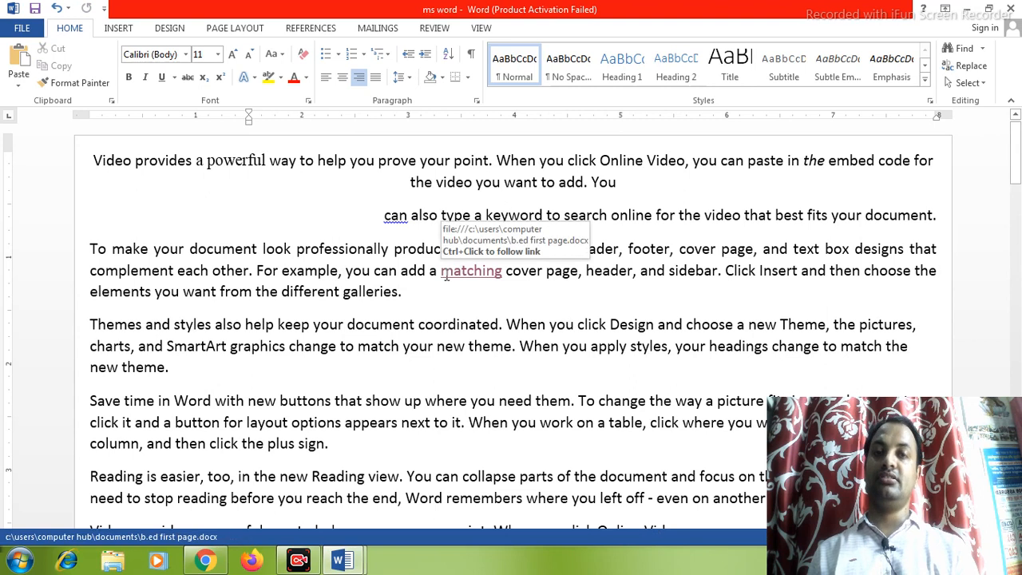
Step: Underline the word "powerful" in the first line and remove the underline again
{"action": "left_click", "coordinate": [390, 270]}
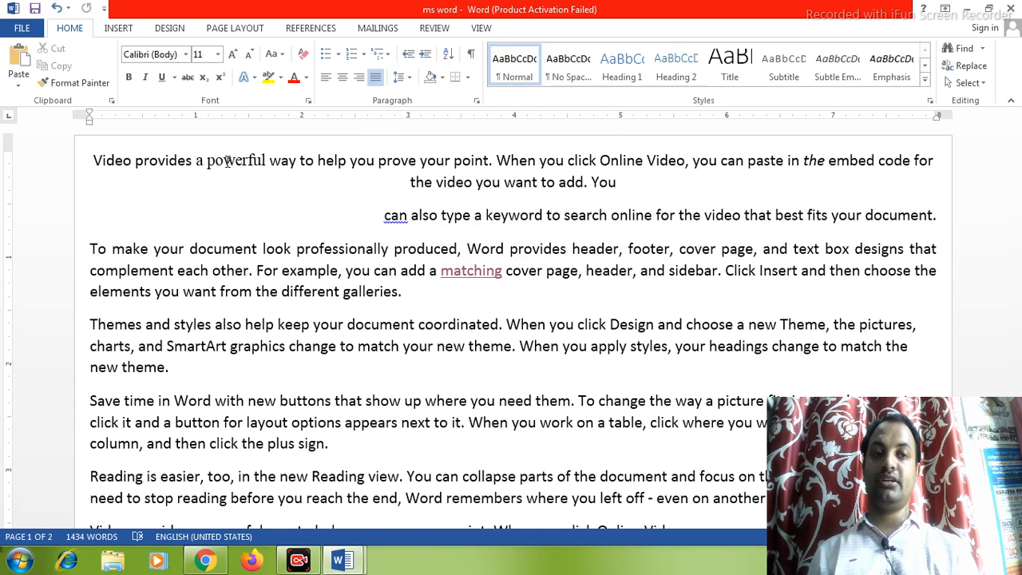
{"action": "left_click_drag", "start_coordinate": [209, 161], "coordinate": [272, 160]}
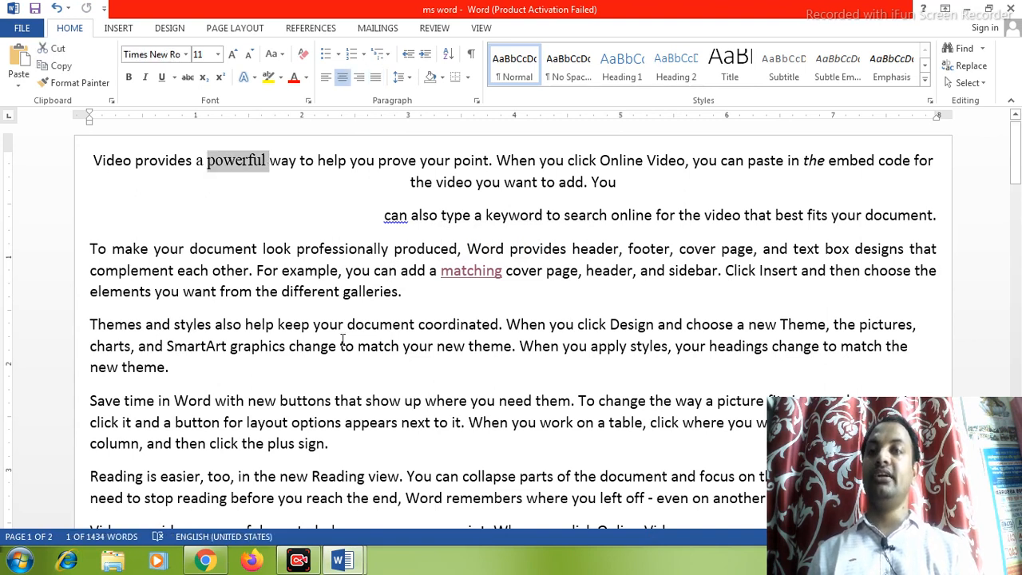
{"action": "key", "text": "ctrl+u"}
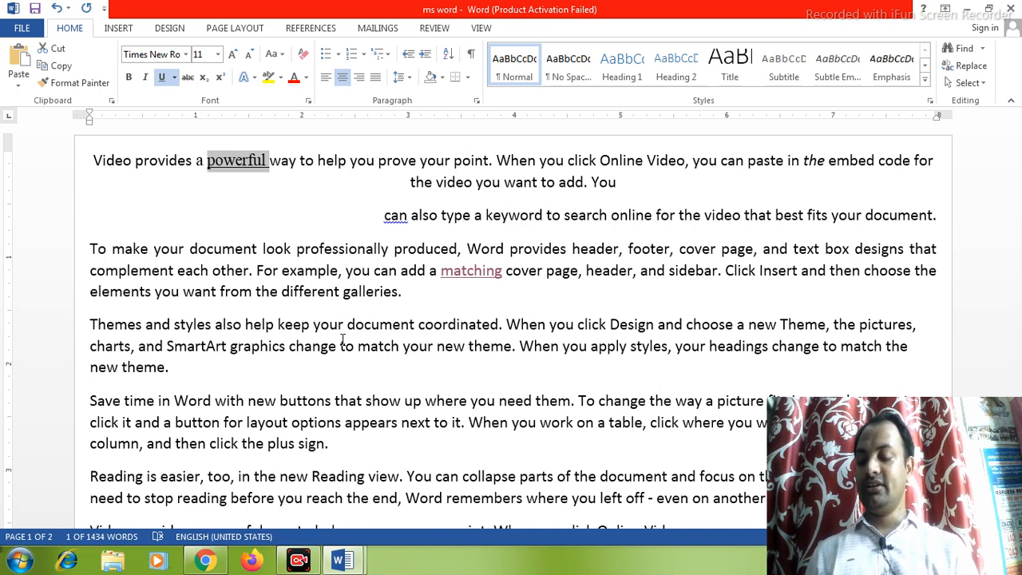
{"action": "key", "text": "ctrl+u"}
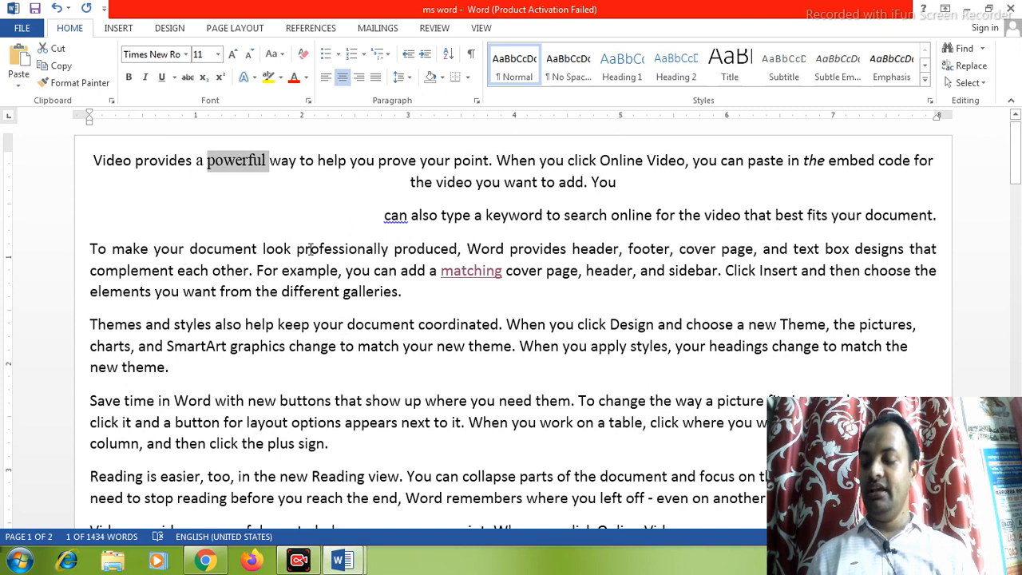
Step: Cut the word "powerful" from the first line and paste it before "you want to add" in the second line
{"action": "key", "text": "Delete"}
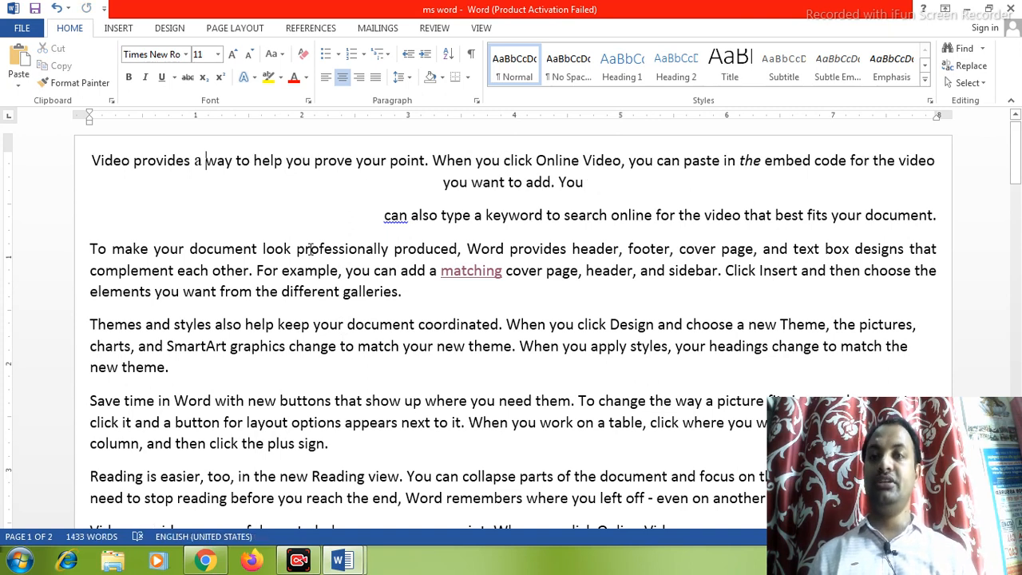
{"action": "key", "text": "Down"}
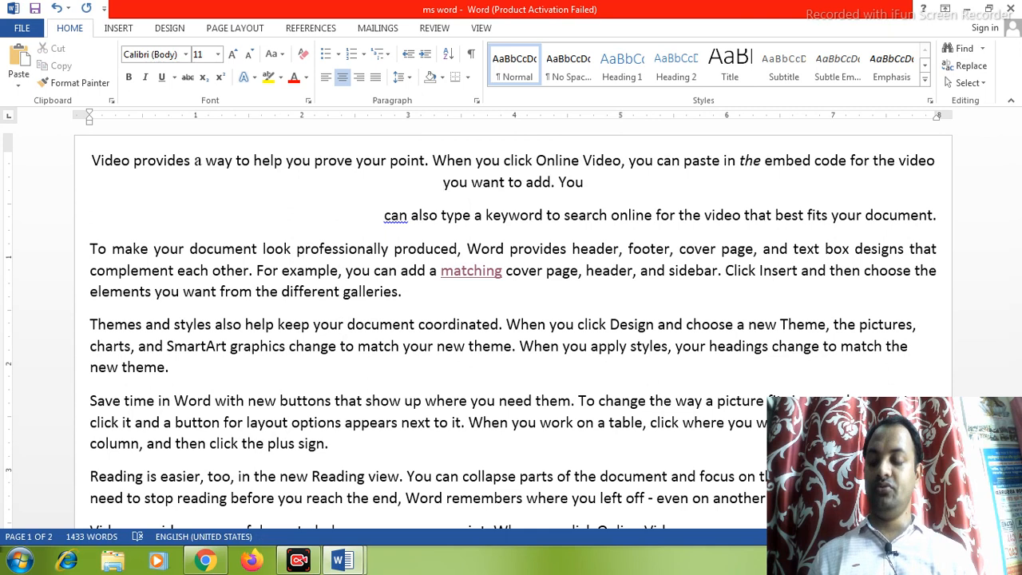
{"action": "type", "text": "powerful"}
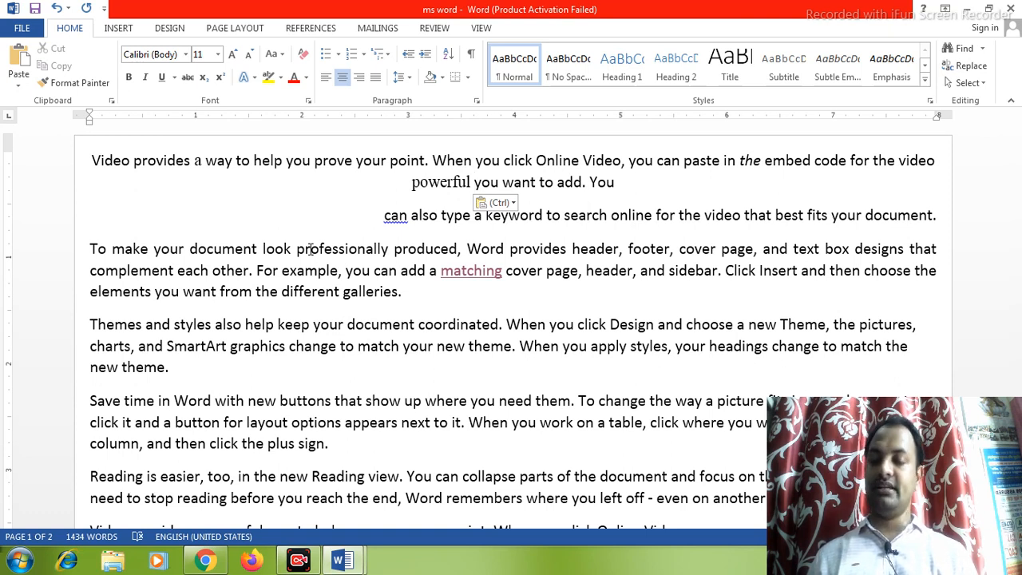
Step: Start closing the "ms word" document, cancel, and close it again with its changes saved
{"action": "key", "text": "alt+F4"}
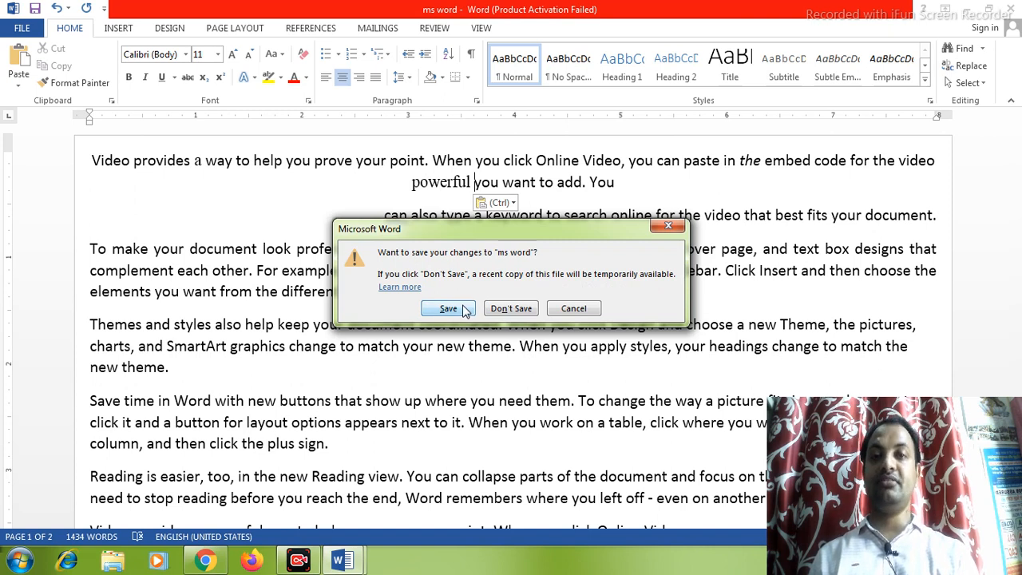
{"action": "left_click", "coordinate": [573, 308]}
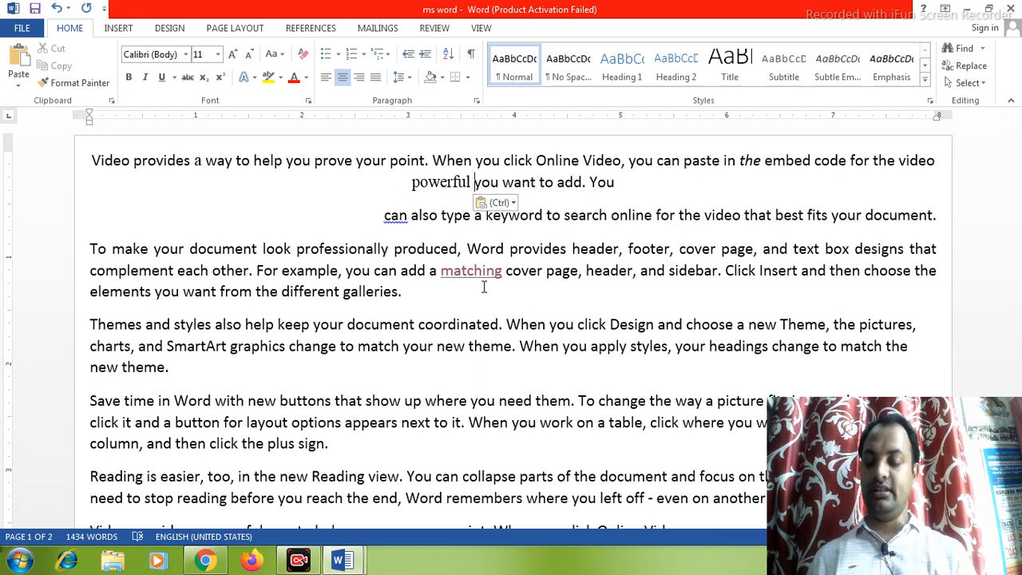
{"action": "key", "text": "alt+F4"}
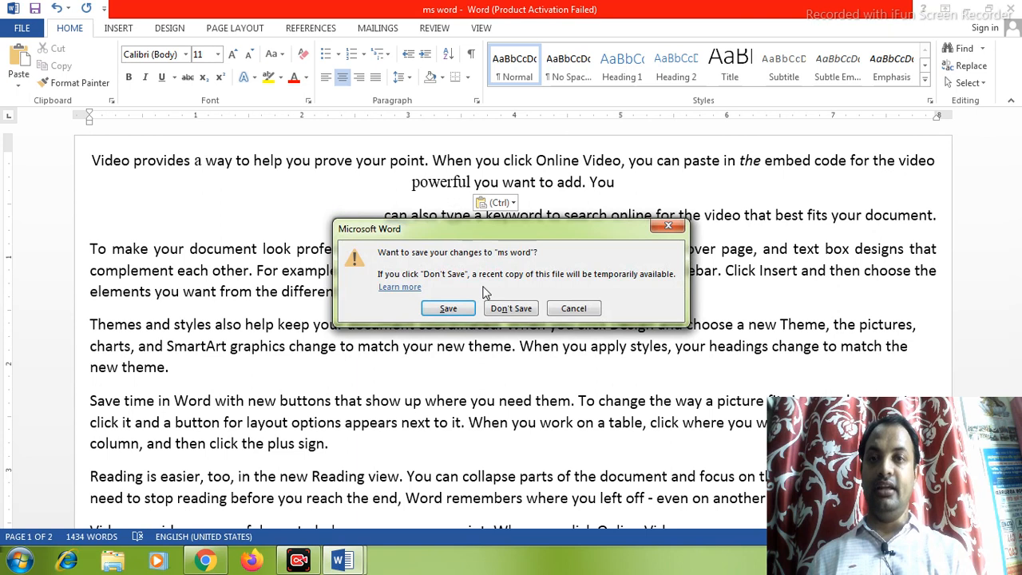
{"action": "left_click", "coordinate": [454, 307]}
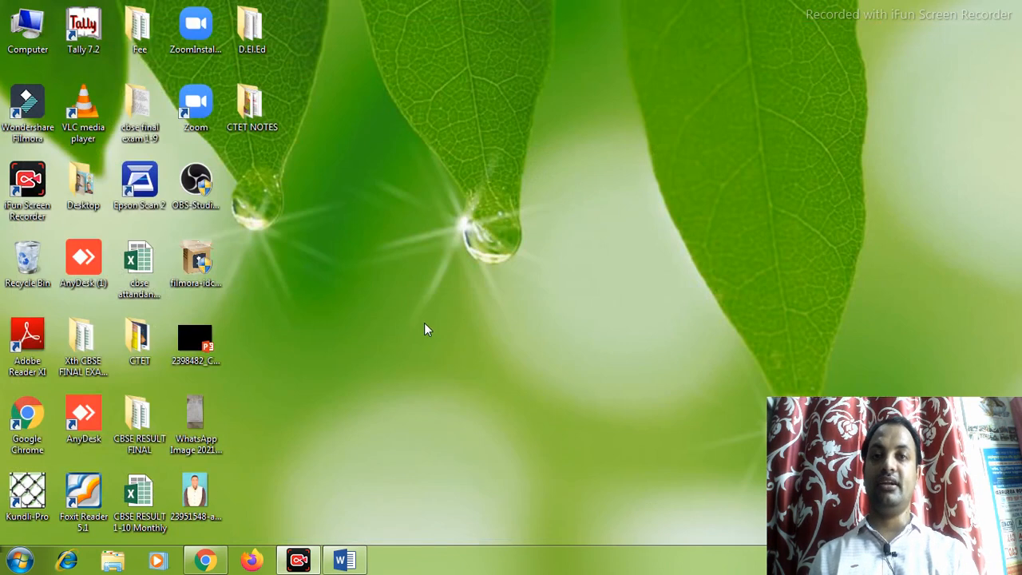
Step: Switch to Word and reopen the recent document "ms word" from My Documents
{"action": "left_click", "coordinate": [345, 560]}
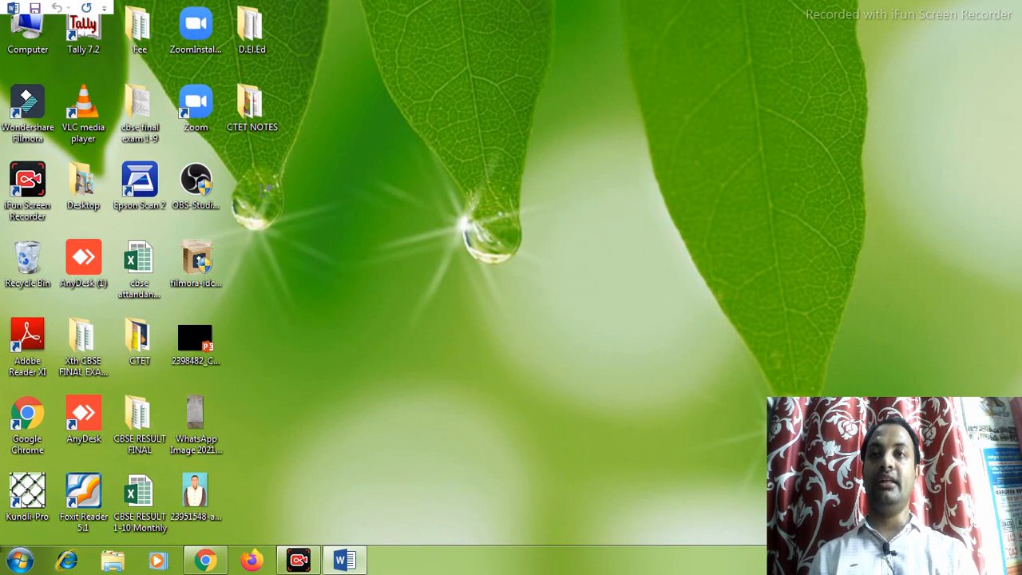
{"action": "left_click", "coordinate": [359, 566]}
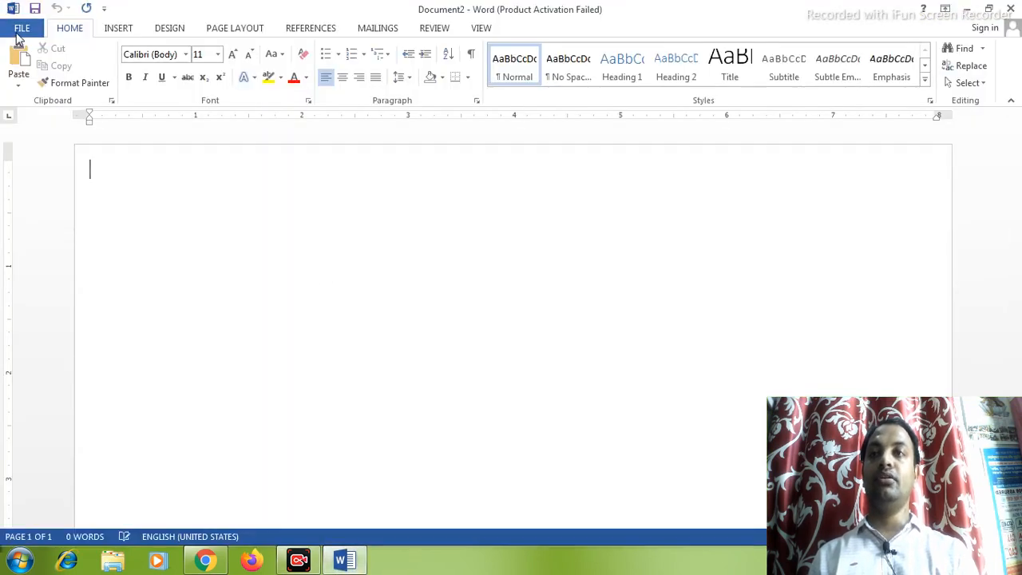
{"action": "left_click", "coordinate": [21, 28]}
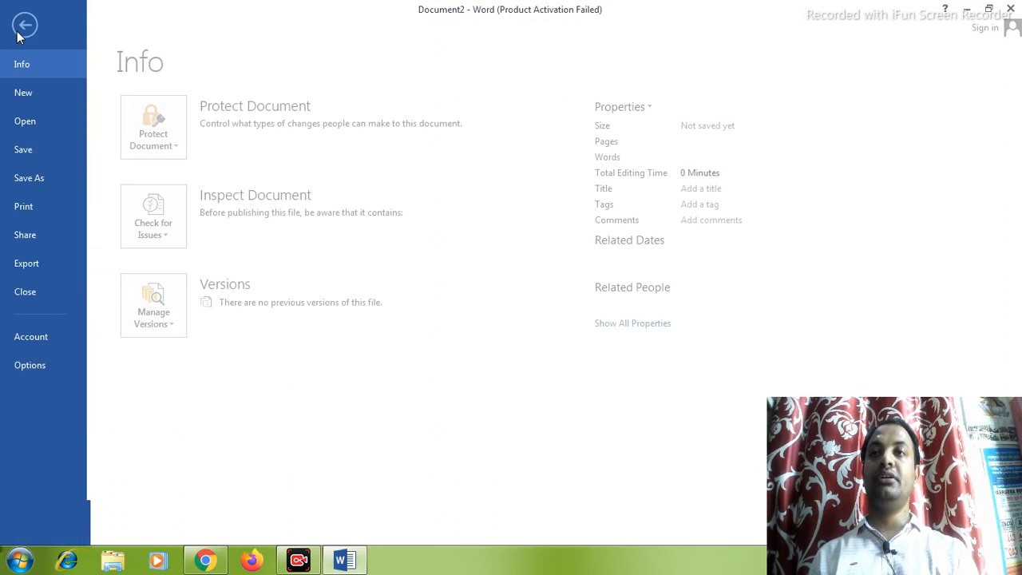
{"action": "left_click", "coordinate": [37, 120]}
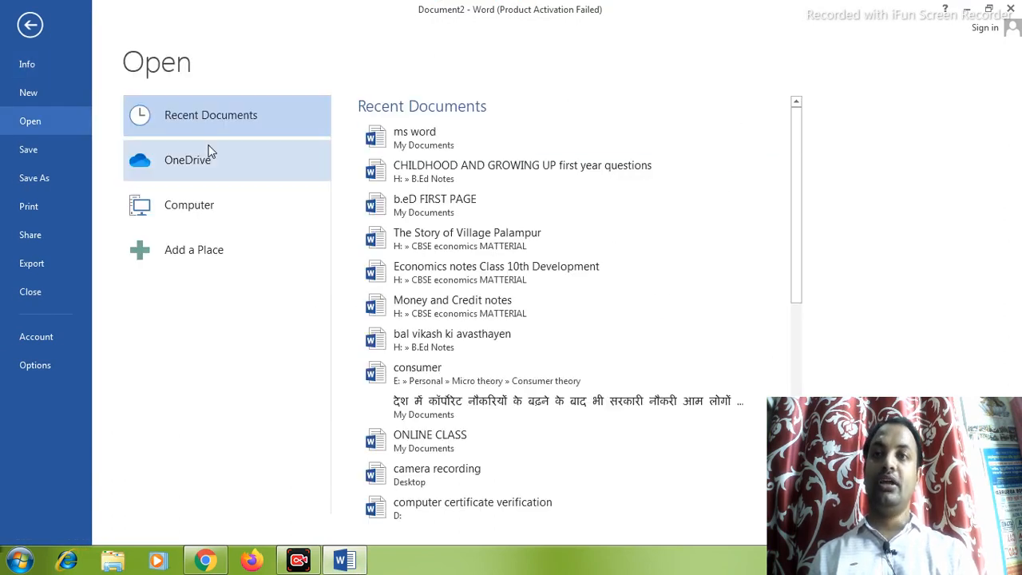
{"action": "left_click", "coordinate": [407, 140]}
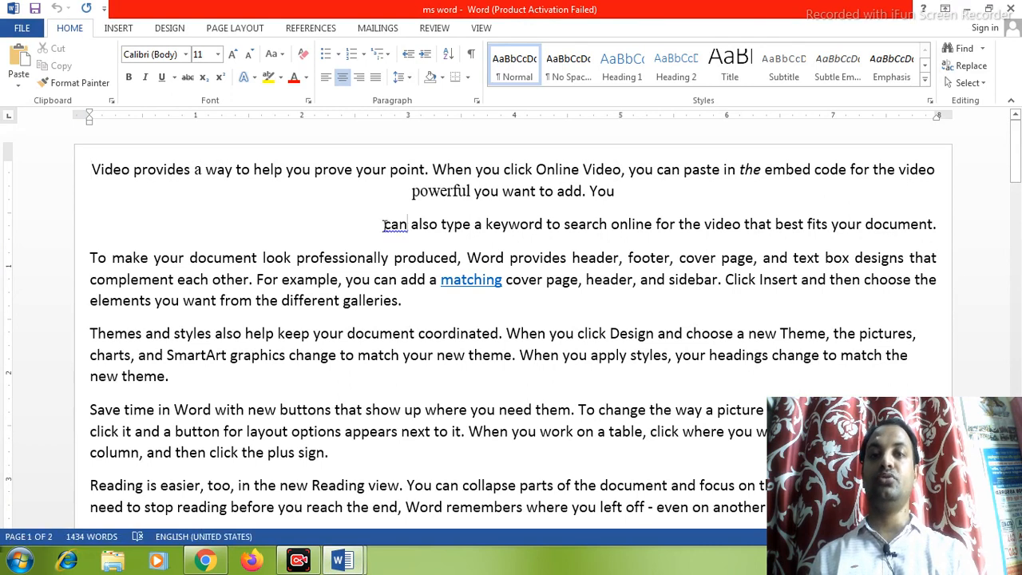
Step: Delete the word "can" before "also type a keyword", undo the deletion, and delete the word again
{"action": "left_click_drag", "start_coordinate": [407, 226], "coordinate": [380, 230]}
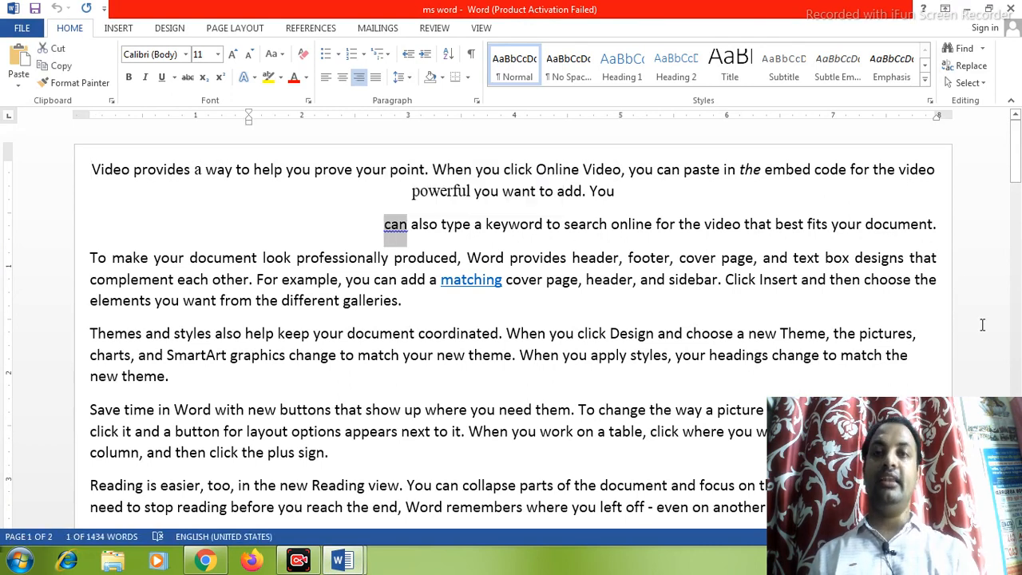
{"action": "key", "text": "Delete"}
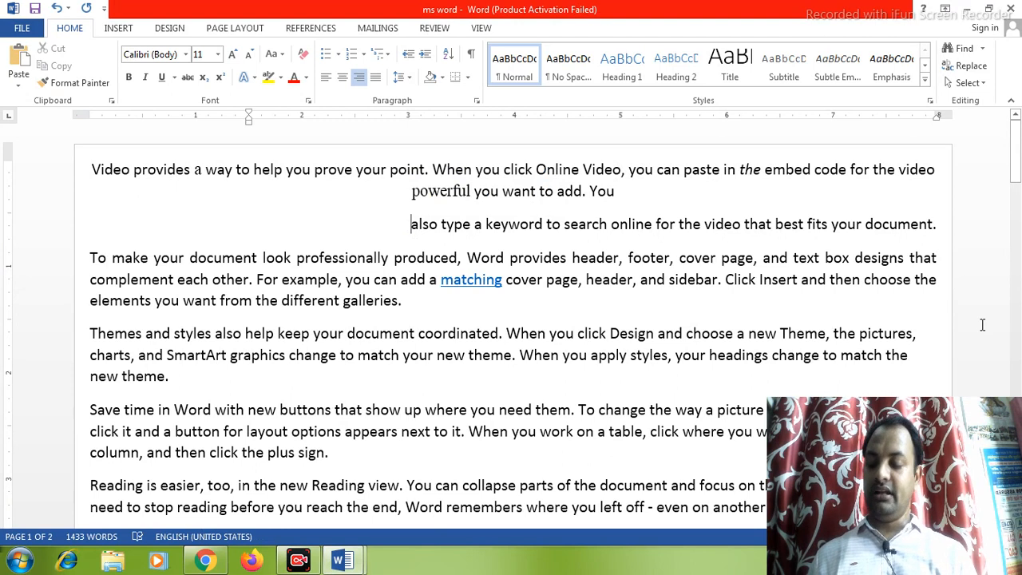
{"action": "key", "text": "ctrl+z"}
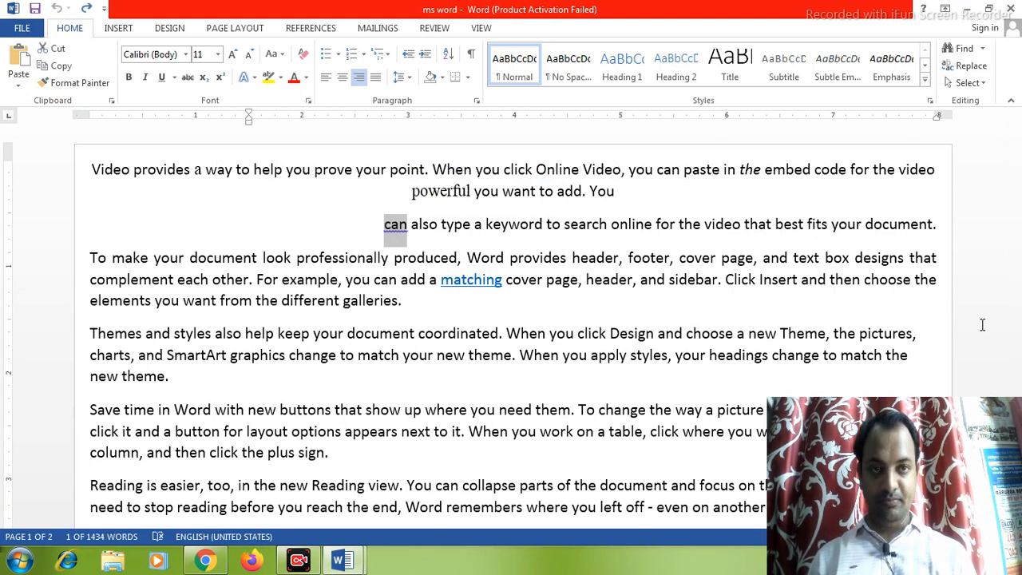
{"action": "key", "text": "Delete"}
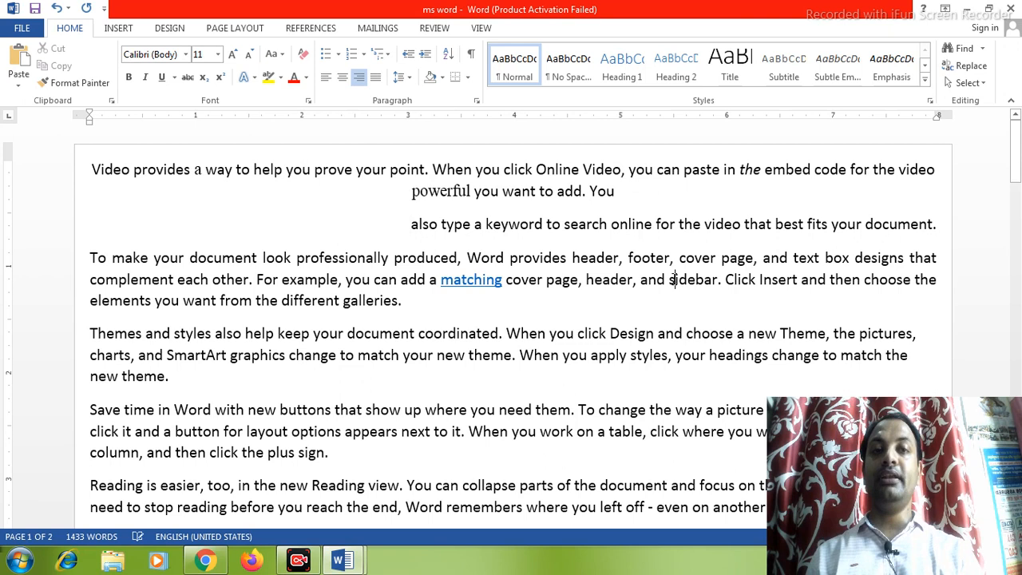
Step: Set the line spacing of the paragraph starting "To make your document" to double, to 1.5 lines, and finally to single
{"action": "triple_click", "coordinate": [673, 280]}
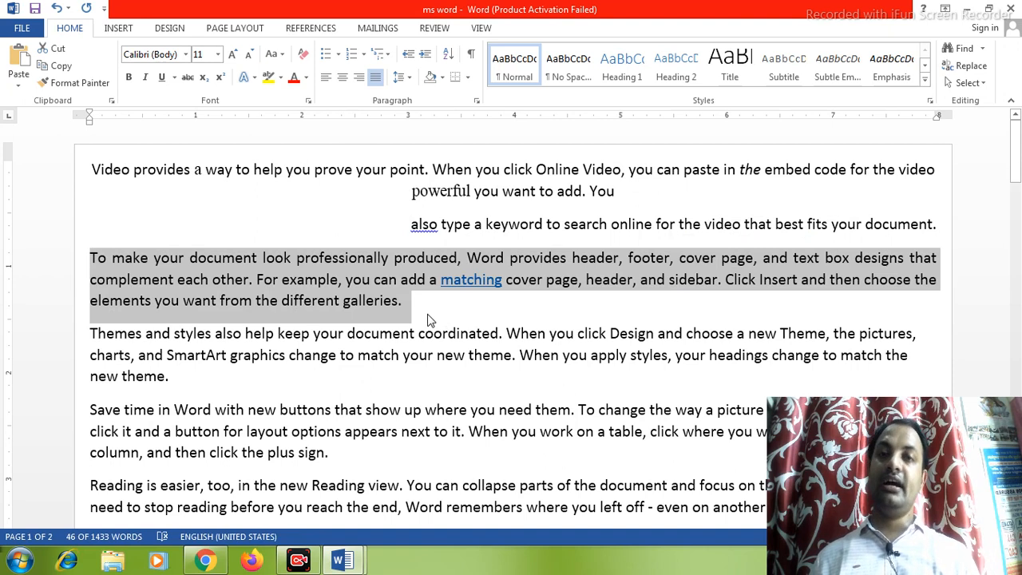
{"action": "key", "text": "ctrl+2"}
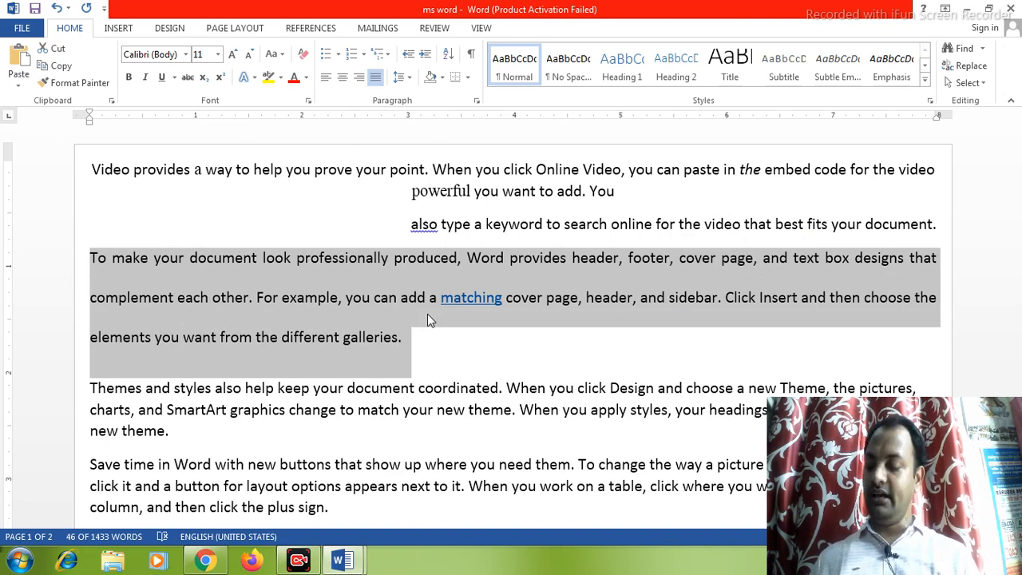
{"action": "key", "text": "ctrl+5"}
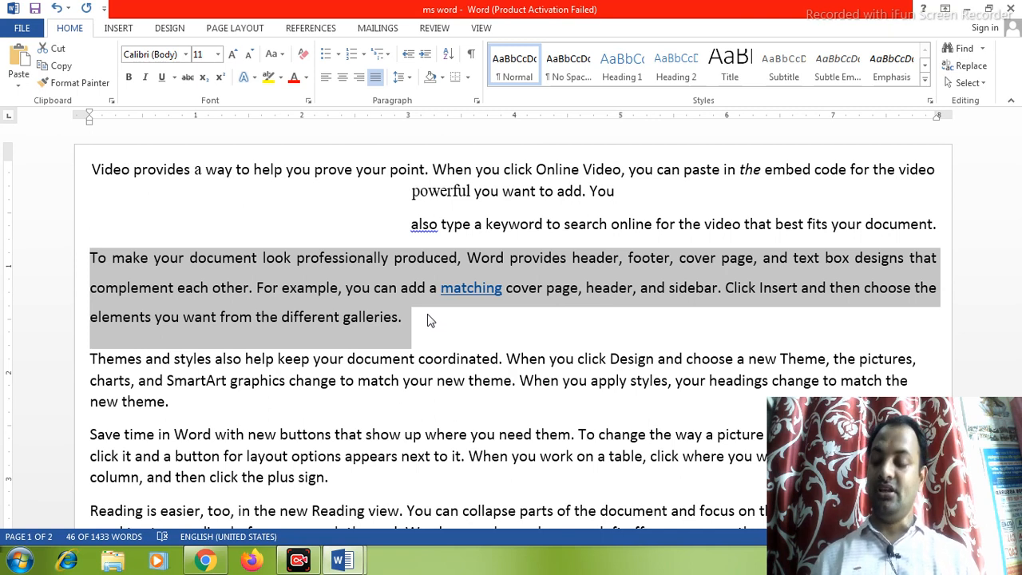
{"action": "key", "text": "ctrl+1"}
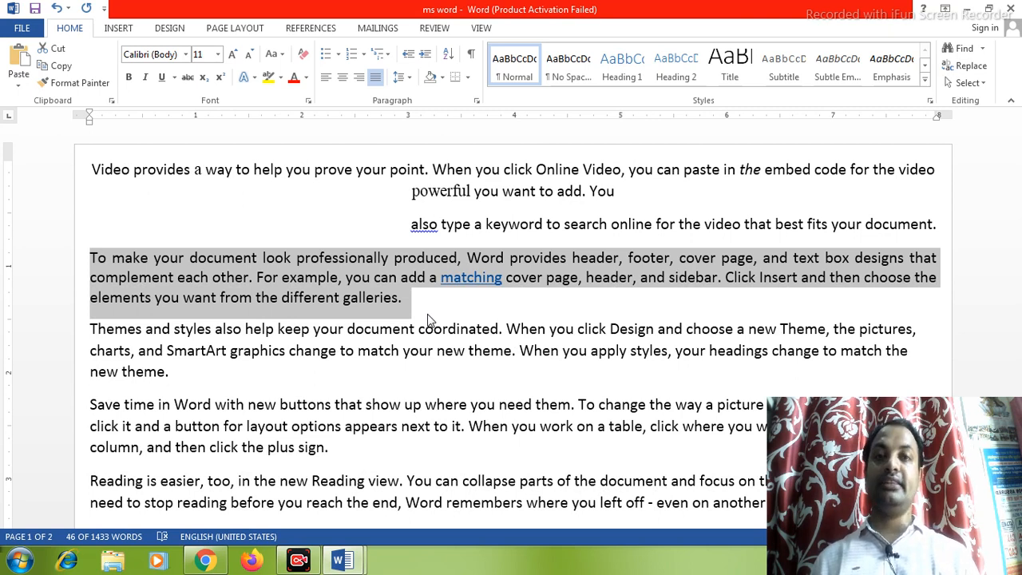
Step: Open Word Help, close it again, and return to the document text
{"action": "key", "text": "F1"}
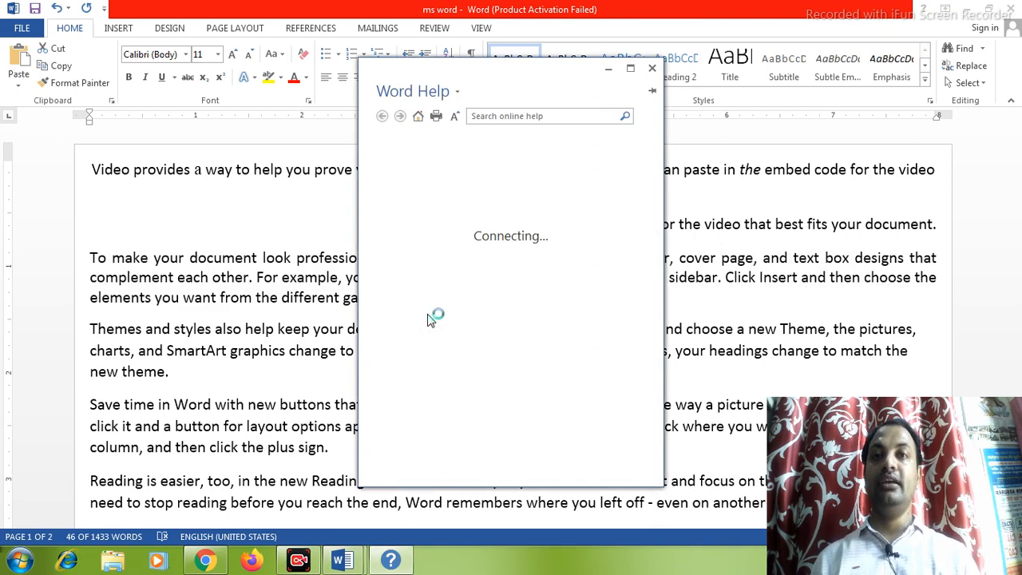
{"action": "left_click", "coordinate": [652, 70]}
{"action": "left_click", "coordinate": [590, 274]}
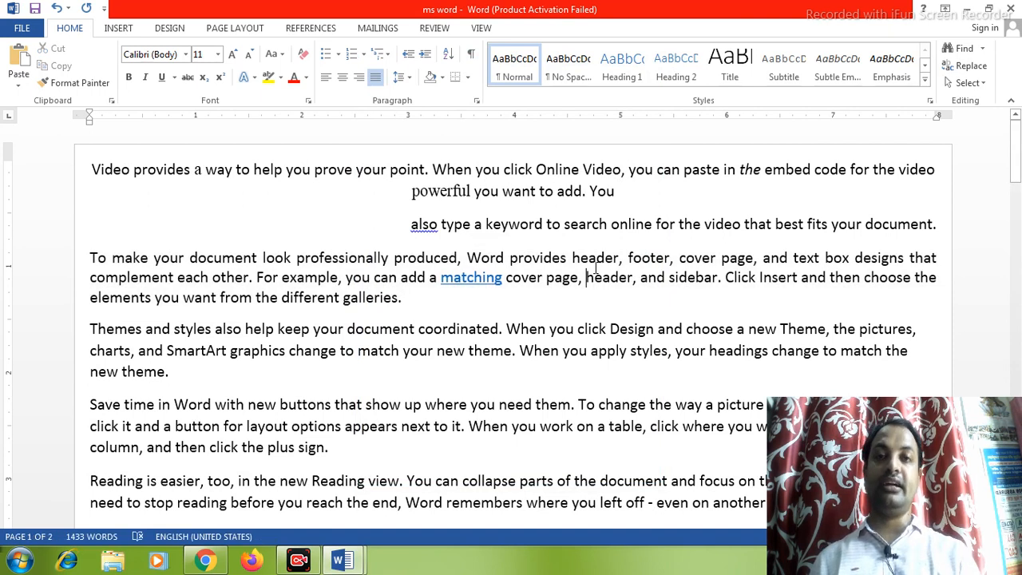
Step: Run the spelling and grammar check and ignore the capitalization suggestion for "also"
{"action": "key", "text": "F7"}
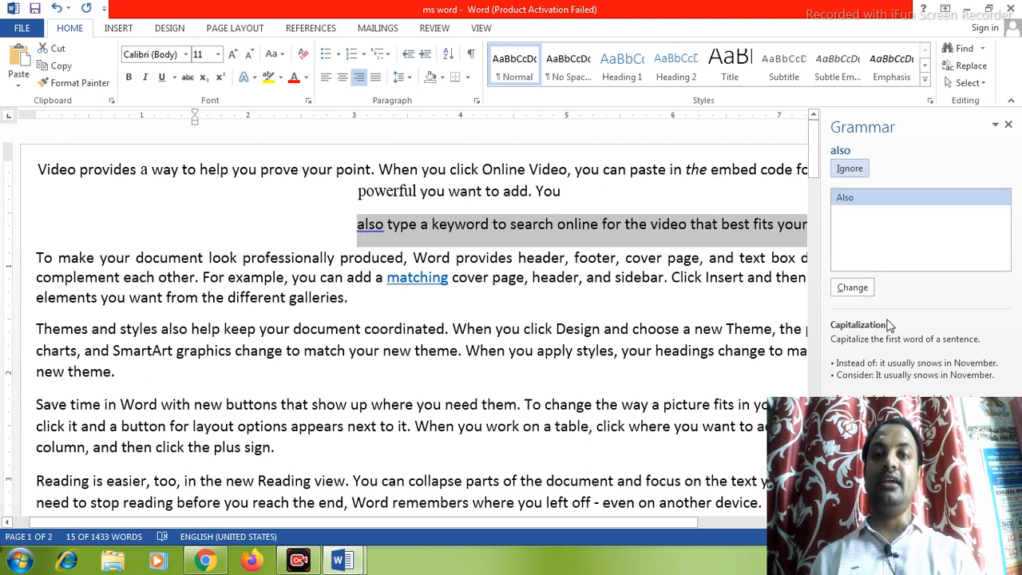
{"action": "left_click", "coordinate": [850, 168]}
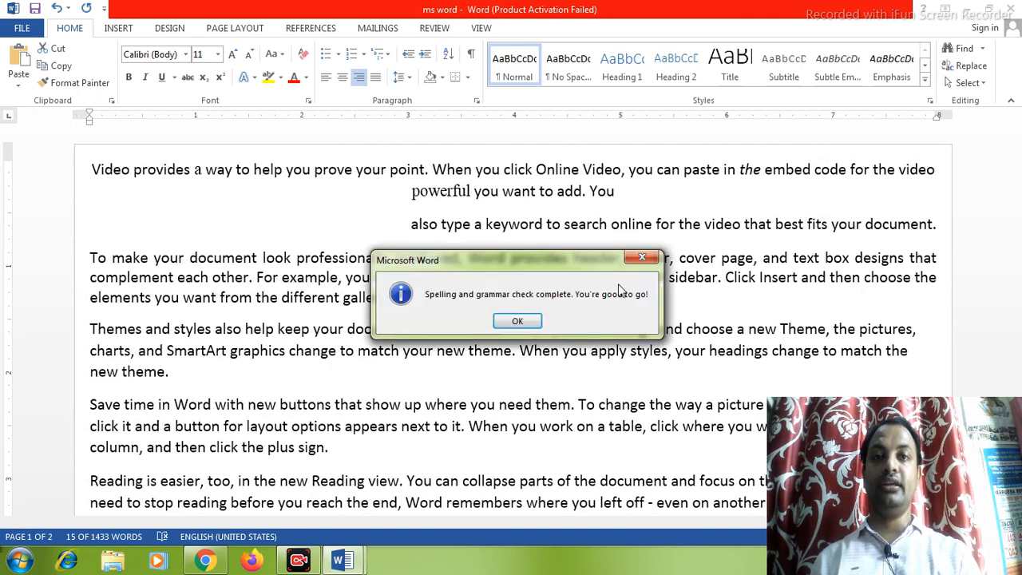
{"action": "left_click", "coordinate": [519, 321]}
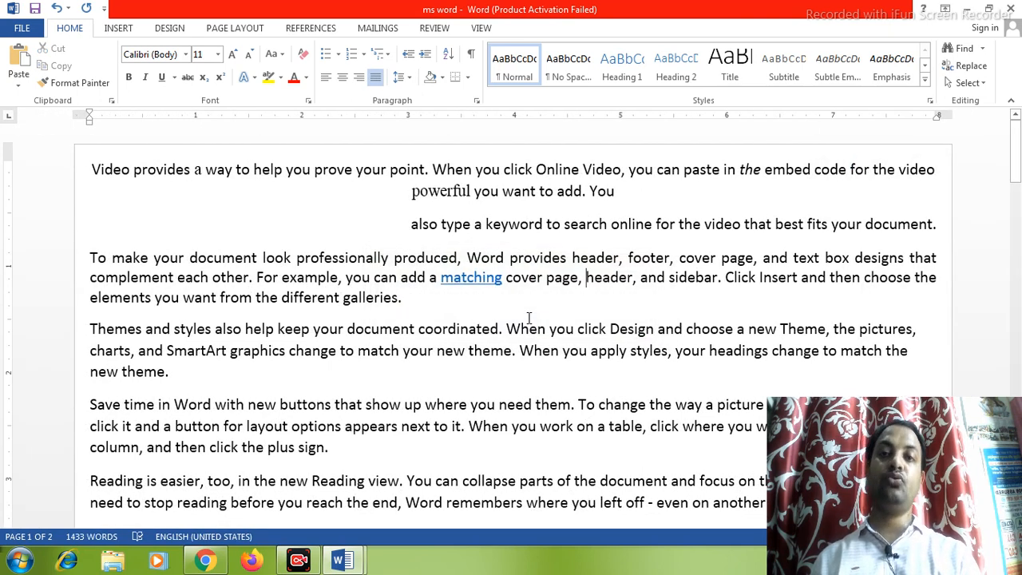
Step: Insert the misspelled word "Bool" followed by a space before "also type a keyword"
{"action": "left_click", "coordinate": [351, 224]}
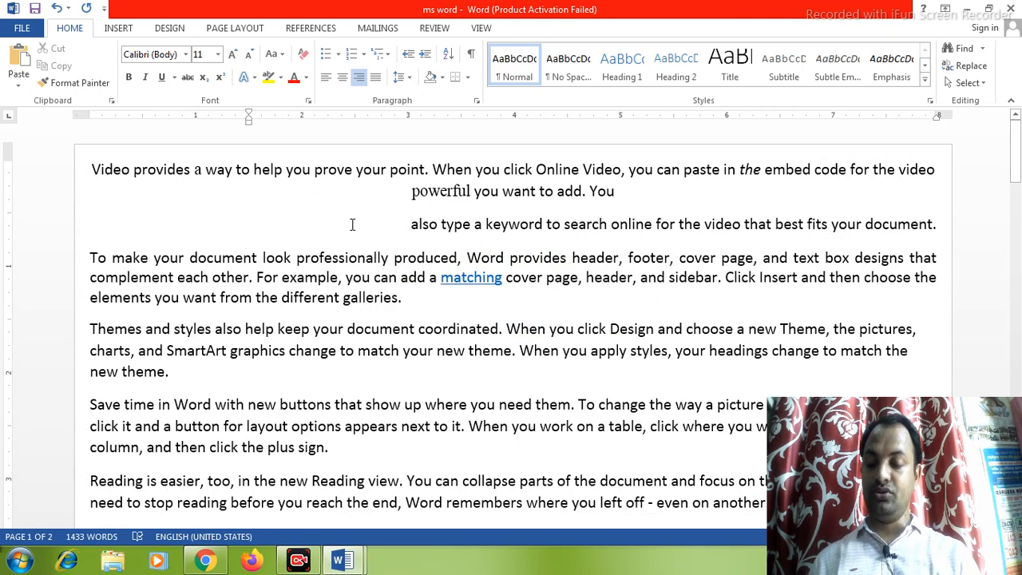
{"action": "type", "text": "book"}
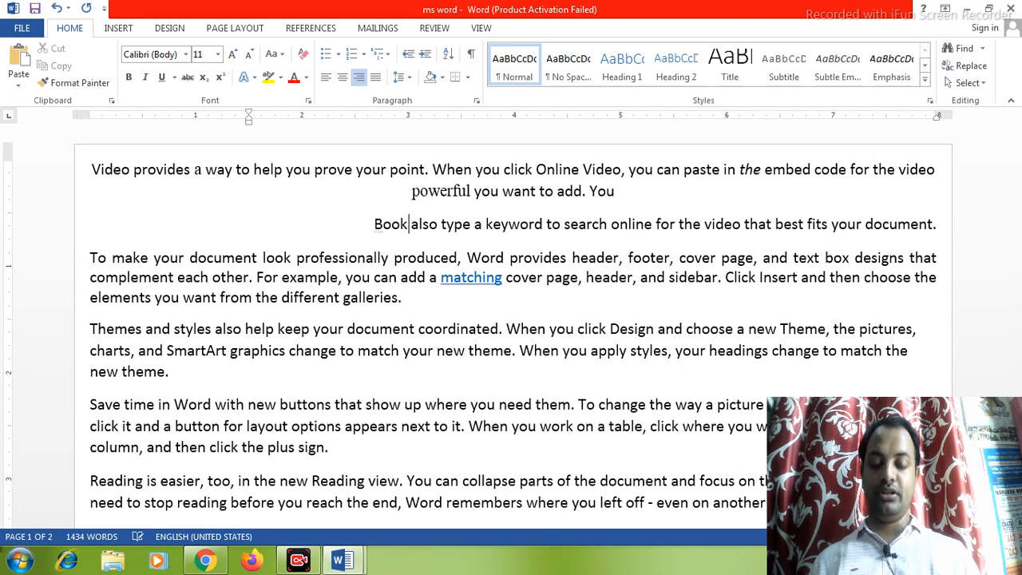
{"action": "key", "text": "BackSpace"}
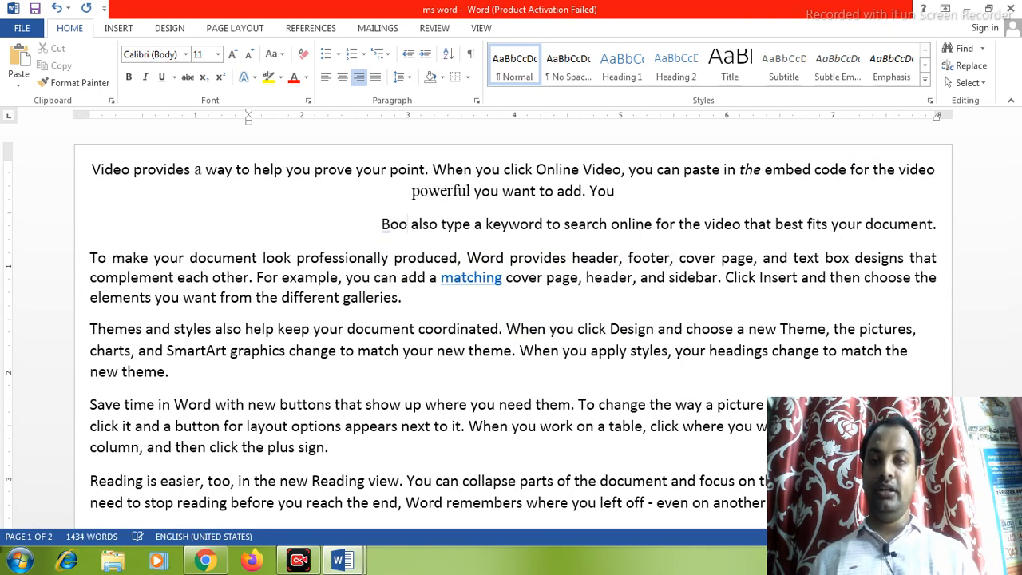
{"action": "type", "text": "l"}
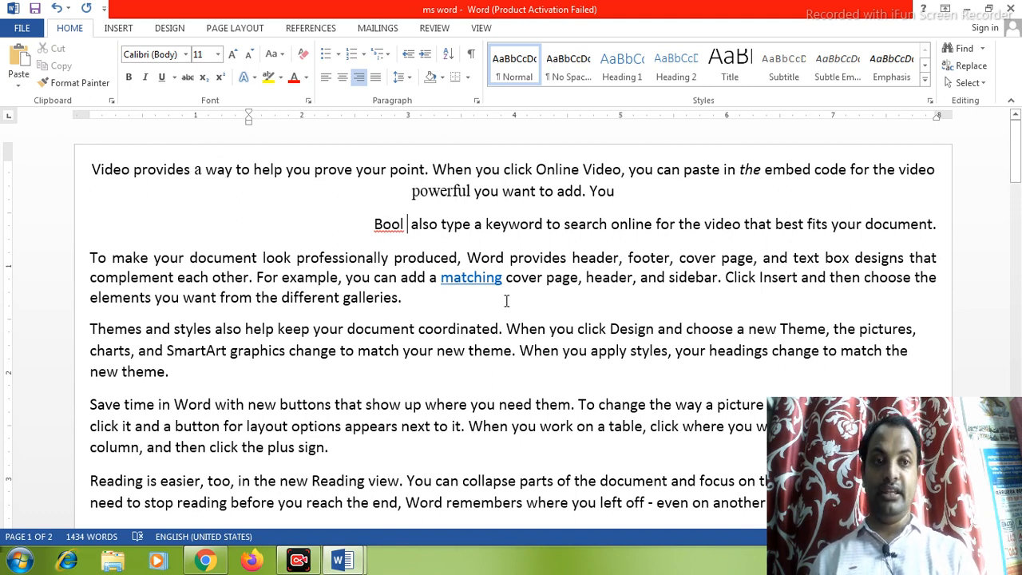
Step: Run the spelling check and replace the misspelled "Bool" with the suggestion "Book"
{"action": "key", "text": "F7"}
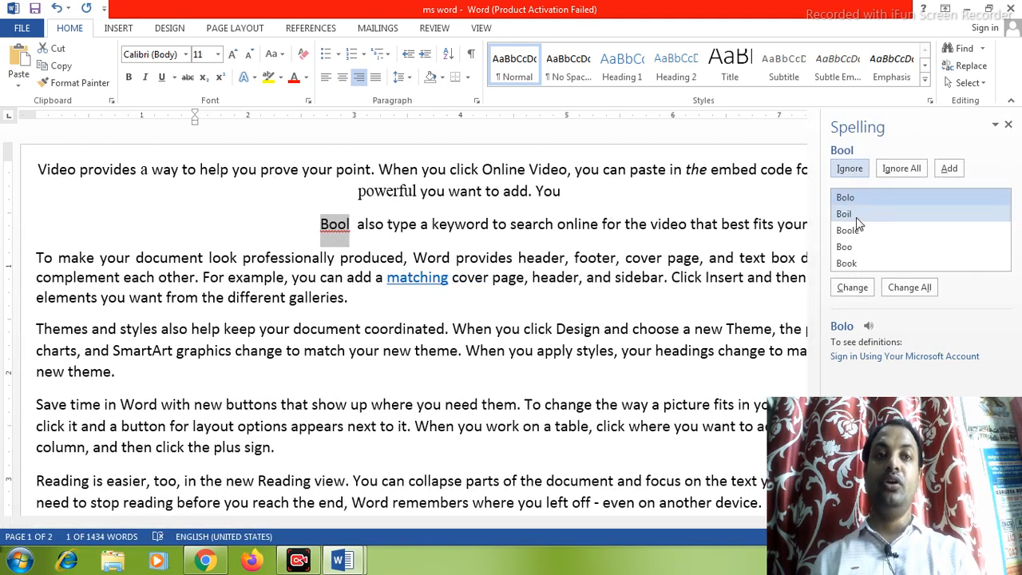
{"action": "left_click", "coordinate": [848, 264]}
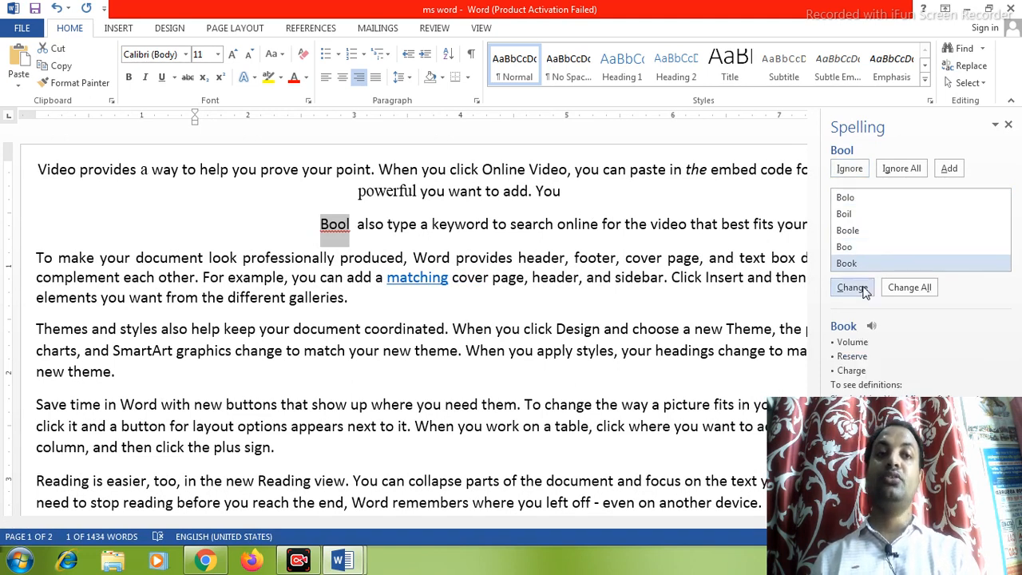
{"action": "left_click", "coordinate": [861, 290]}
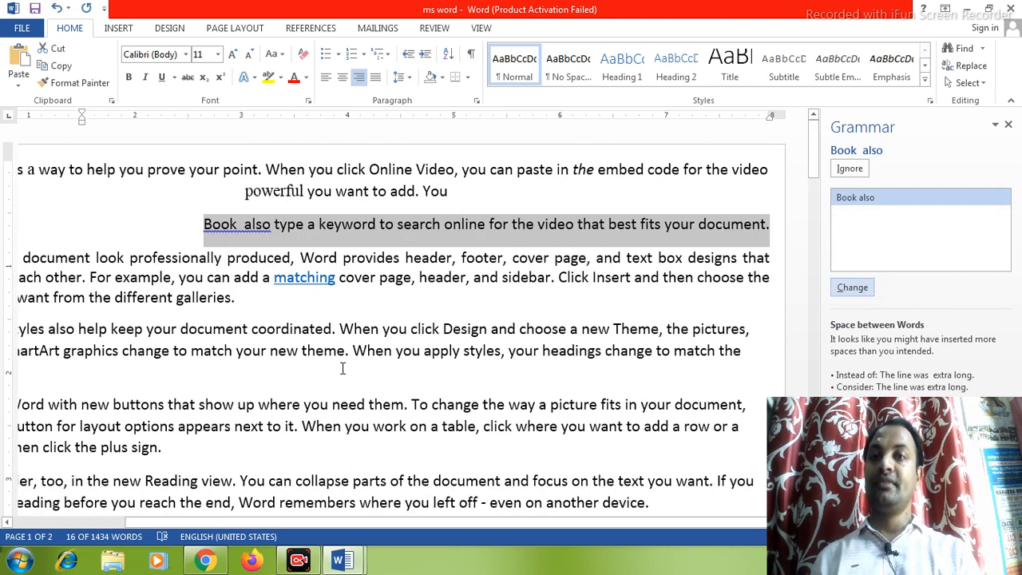
Step: Insert a page break inside the hyperlinked word "matching", right after "matc", and close the grammar check
{"action": "left_click", "coordinate": [307, 284]}
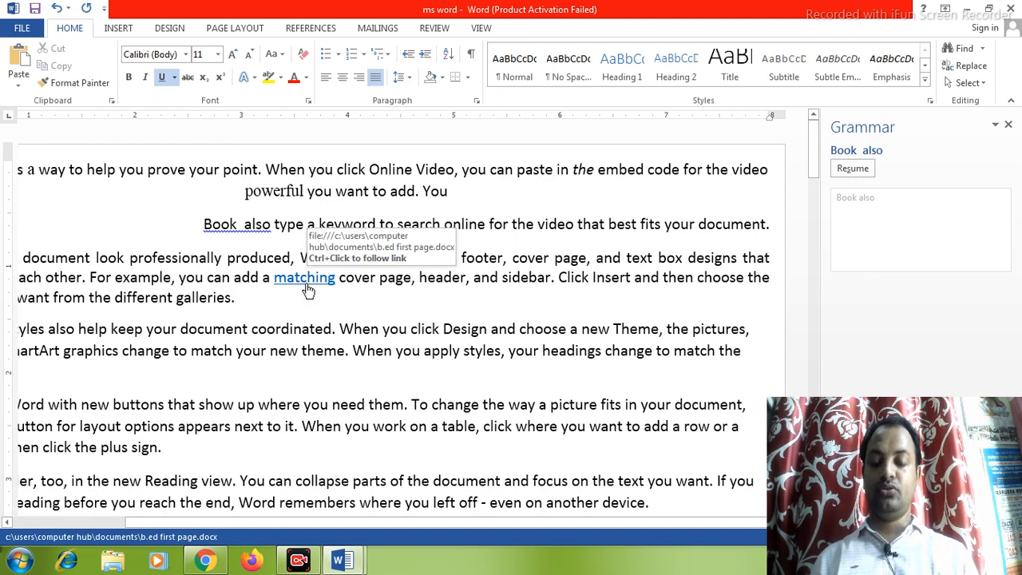
{"action": "key", "text": "ctrl+Return"}
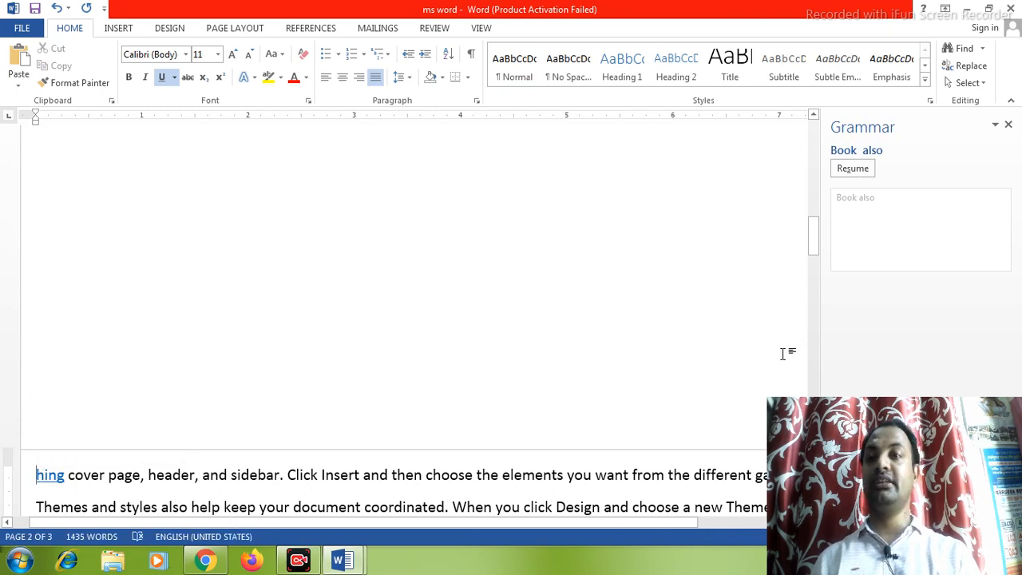
{"action": "left_click", "coordinate": [1007, 125]}
{"action": "scroll", "coordinate": [1016, 300], "scroll_direction": "down", "scroll_amount": 1}
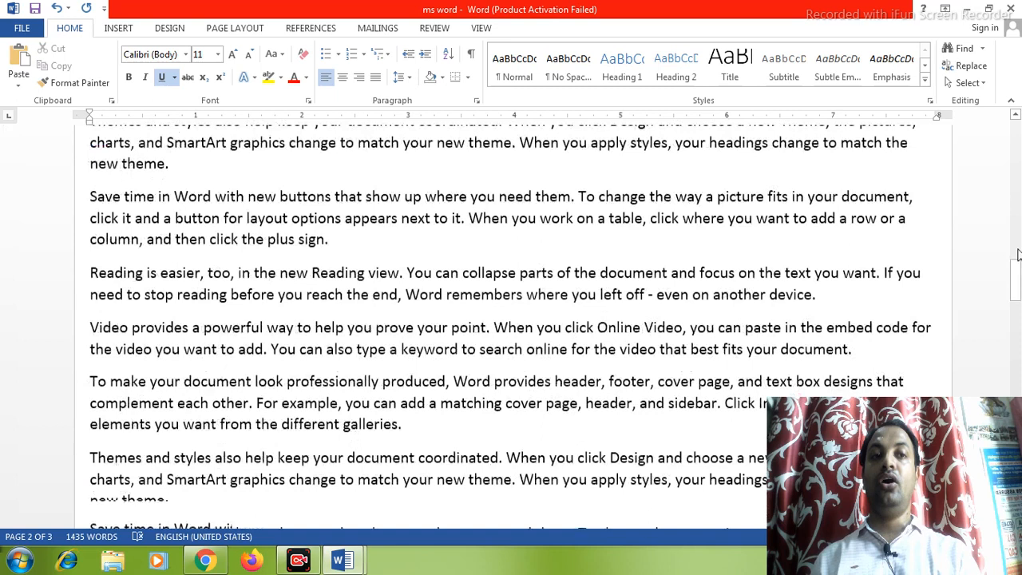
{"action": "left_click_drag", "start_coordinate": [1017, 299], "coordinate": [1016, 164]}
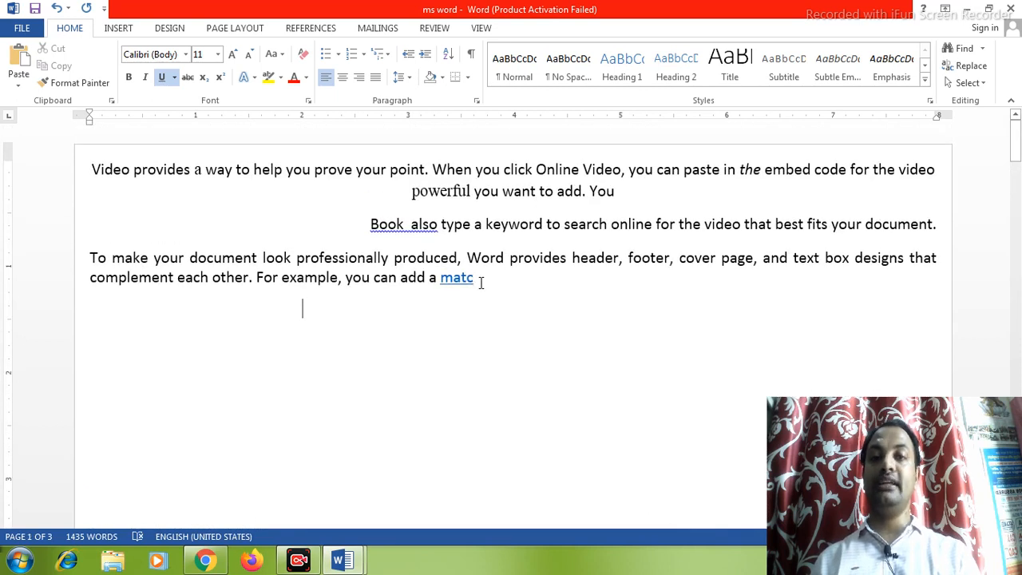
{"action": "mouse_move", "coordinate": [1016, 148]}
{"action": "left_mouse_down"}
{"action": "mouse_move", "coordinate": [1016, 289]}
{"action": "mouse_move", "coordinate": [1017, 134]}
{"action": "left_mouse_up"}
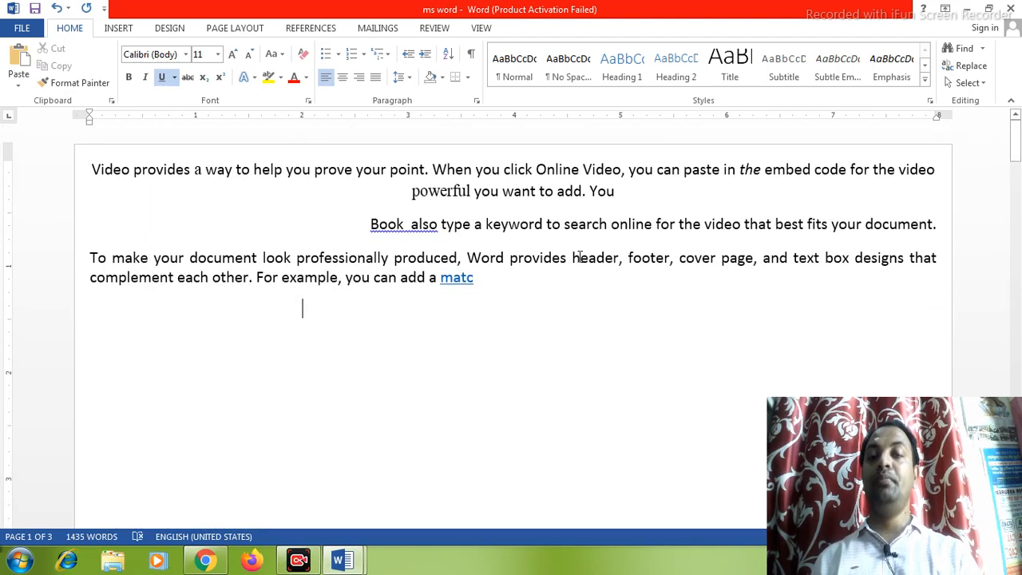
Step: Increase the font size of "professionally produced" stepwise to 24
{"action": "left_click_drag", "start_coordinate": [311, 313], "coordinate": [451, 263]}
{"action": "left_click", "coordinate": [352, 310]}
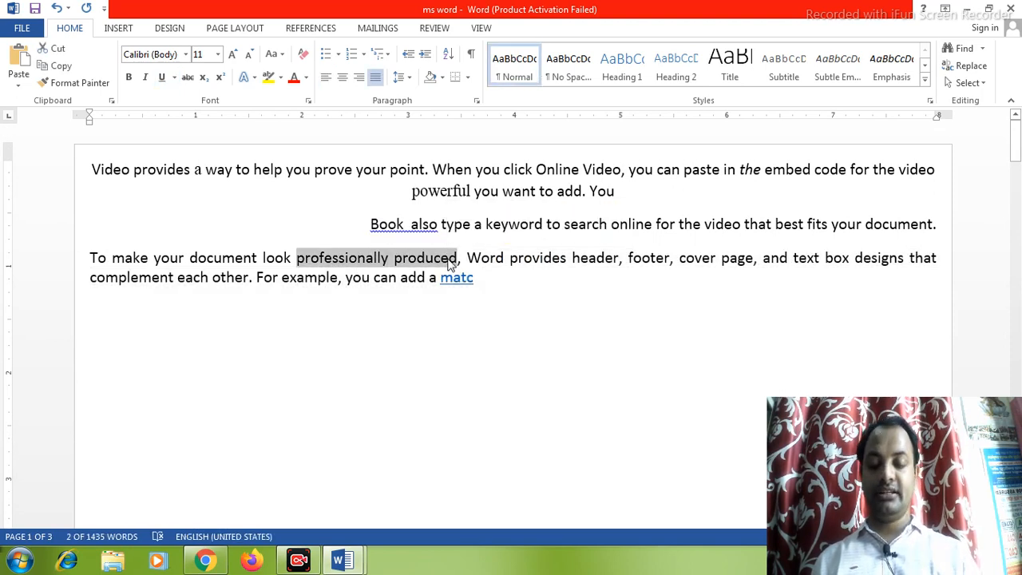
{"action": "key", "text": "ctrl+shift+period"}
{"action": "key", "text": "ctrl+shift+period"}
{"action": "key", "text": "ctrl+shift+period"}
{"action": "key", "text": "ctrl+shift+period"}
{"action": "key", "text": "ctrl+shift+period"}
{"action": "key", "text": "ctrl+shift+period"}
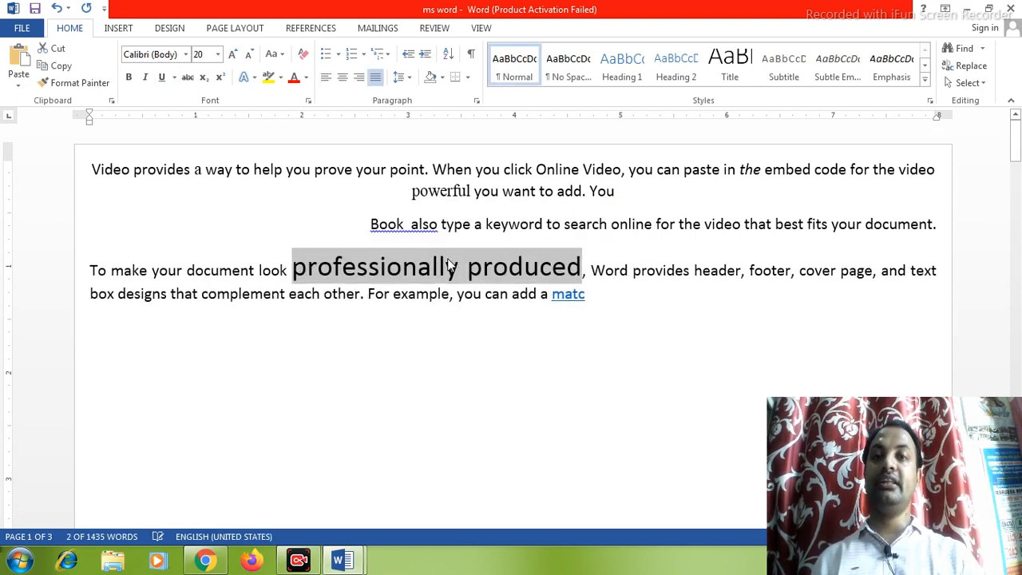
{"action": "key", "text": "ctrl+shift+period"}
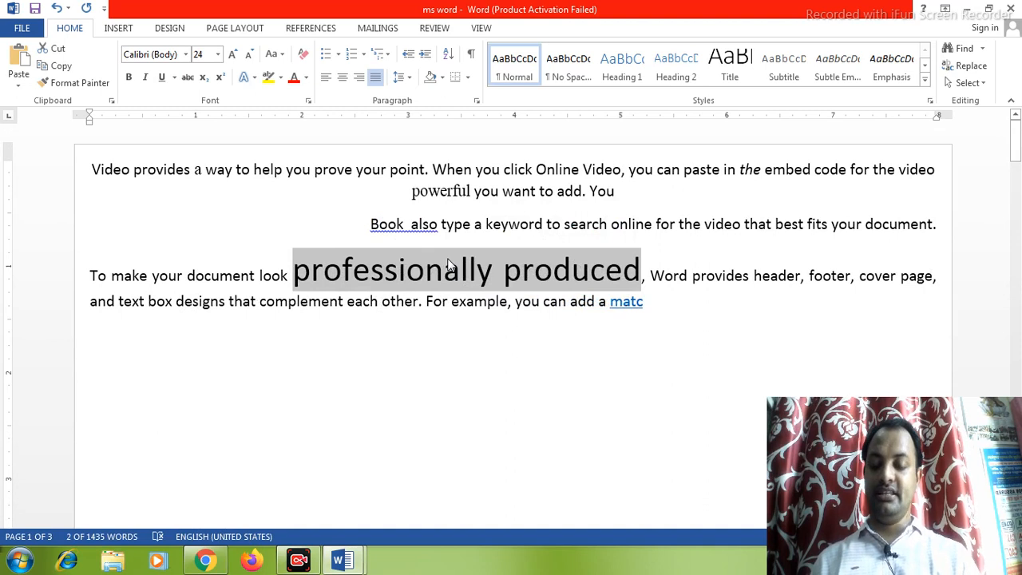
Step: Decrease the font size of "professionally produced" stepwise to 11 and raise it again to 12
{"action": "key", "text": "ctrl+shift+comma"}
{"action": "key", "text": "ctrl+shift+comma"}
{"action": "key", "text": "ctrl+shift+comma"}
{"action": "key", "text": "ctrl+shift+comma"}
{"action": "key", "text": "ctrl+shift+comma"}
{"action": "key", "text": "ctrl+shift+comma"}
{"action": "key", "text": "ctrl+shift+comma"}
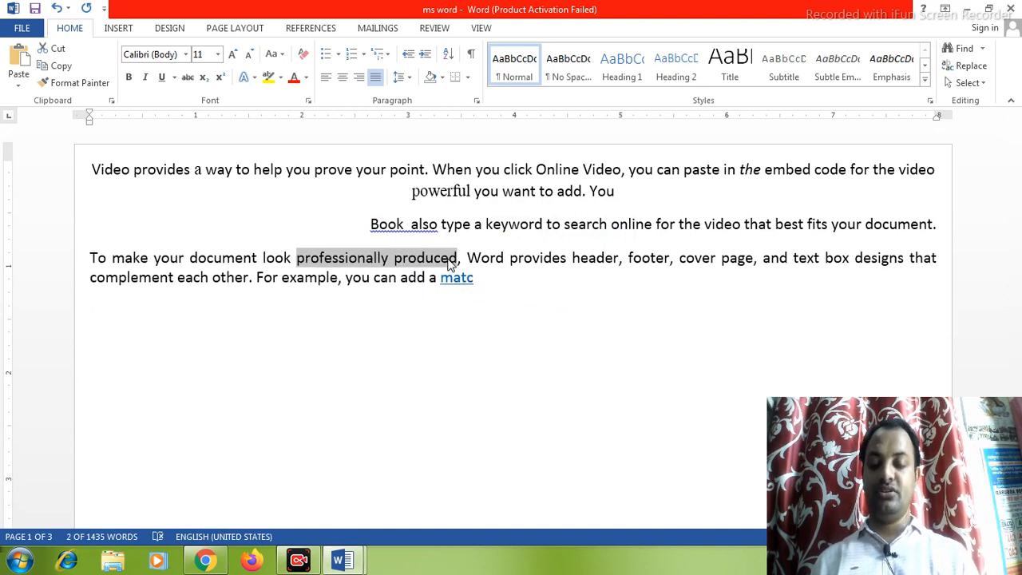
{"action": "key", "text": "ctrl+bracketright"}
{"action": "key", "text": "ctrl+bracketright"}
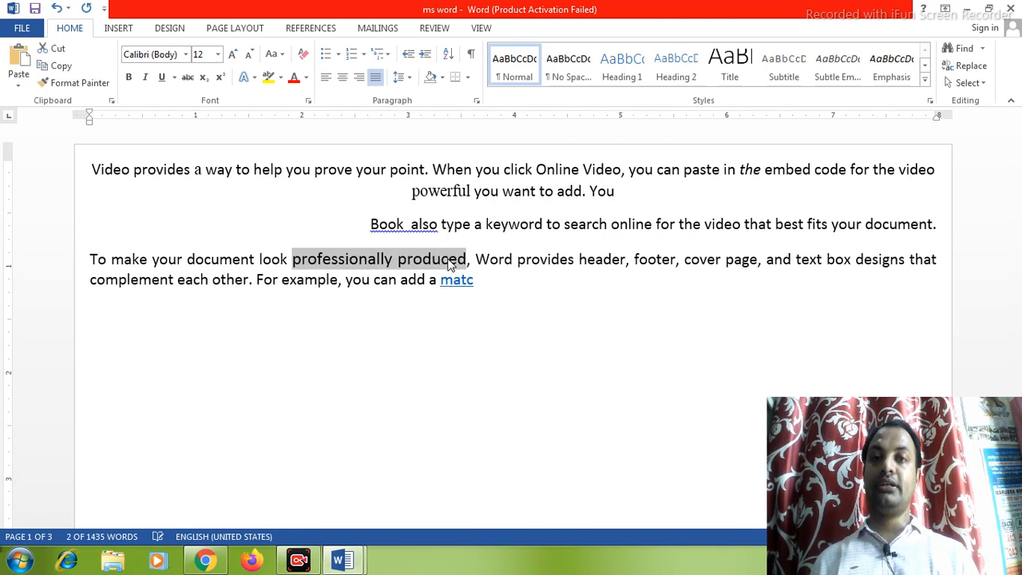
Step: Increase the font size of "professionally produced" stepwise to 16
{"action": "key", "text": "ctrl+bracketright"}
{"action": "key", "text": "ctrl+bracketright"}
{"action": "key", "text": "ctrl+bracketright"}
{"action": "key", "text": "ctrl+bracketright"}
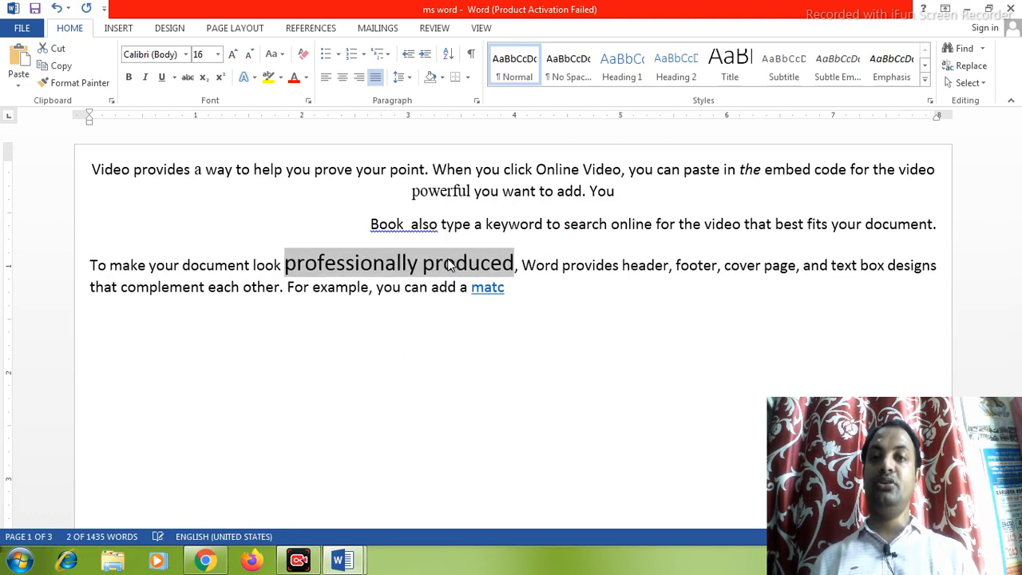
Step: Decrease the font size of "professionally produced" one point at a time to 11
{"action": "key", "text": "ctrl+bracketleft"}
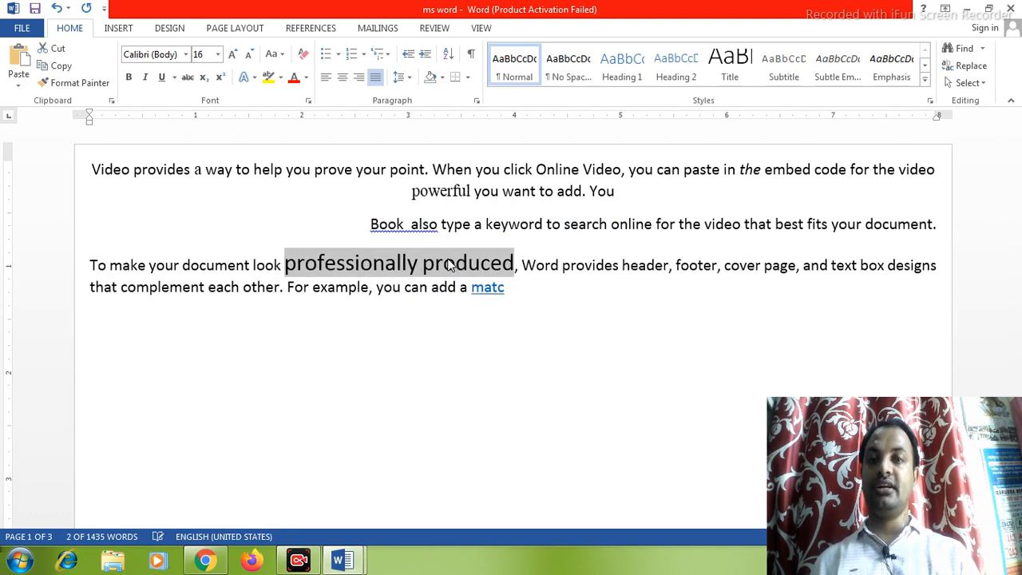
{"action": "key", "text": "ctrl+bracketleft"}
{"action": "key", "text": "ctrl+bracketleft"}
{"action": "key", "text": "ctrl+bracketleft"}
{"action": "key", "text": "ctrl+bracketleft"}
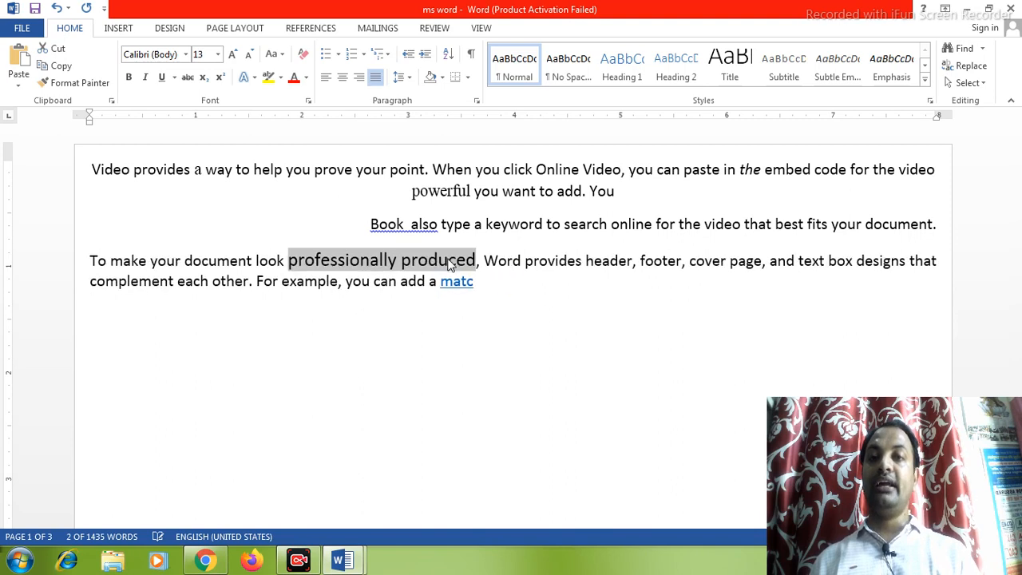
{"action": "key", "text": "ctrl+bracketleft"}
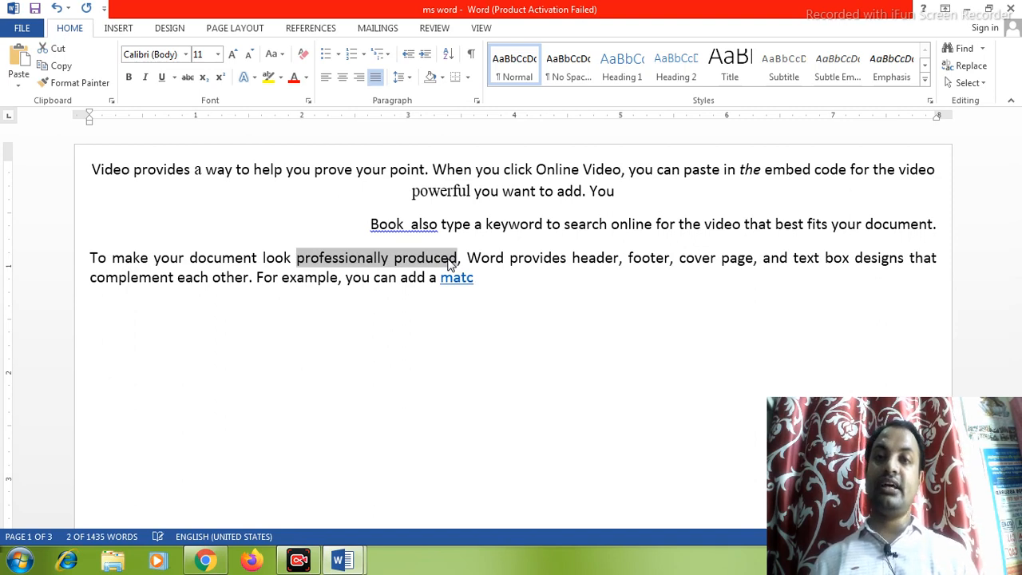
Step: Change "professionally produced" to all capitals, switch it back to lowercase, and return it to uppercase
{"action": "key", "text": "ctrl+shift+a"}
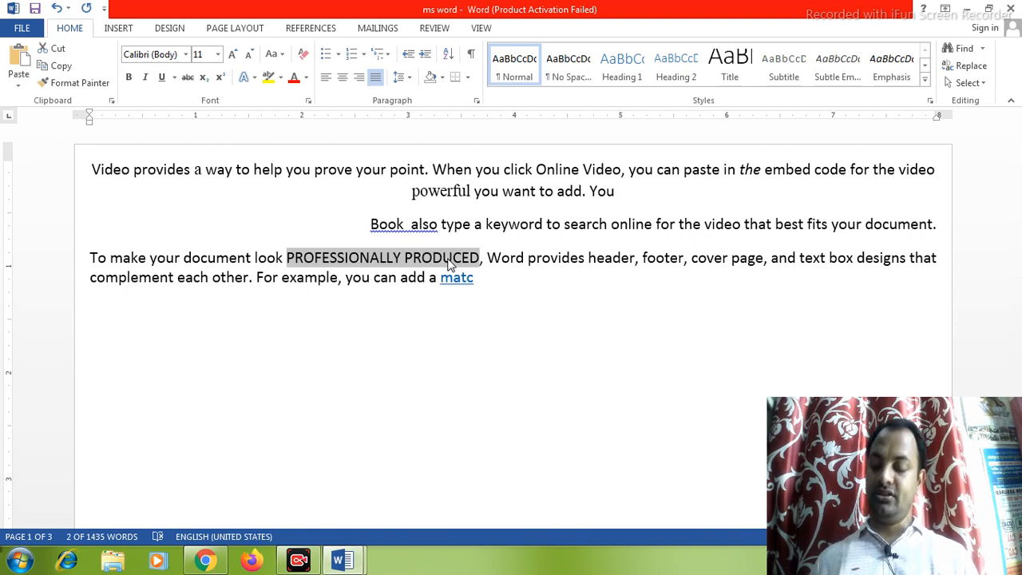
{"action": "key", "text": "shift+F3"}
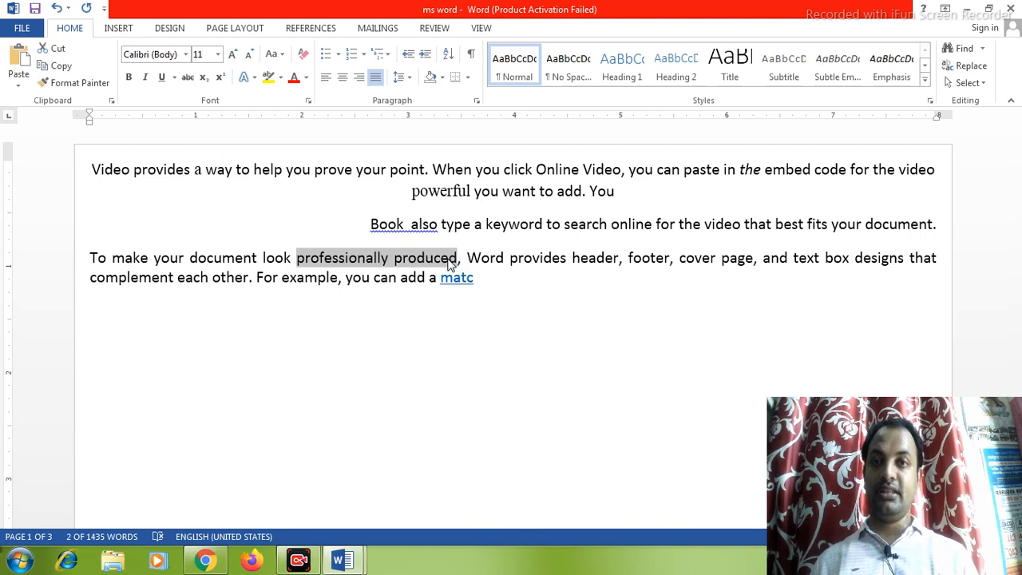
{"action": "key", "text": "shift+F3"}
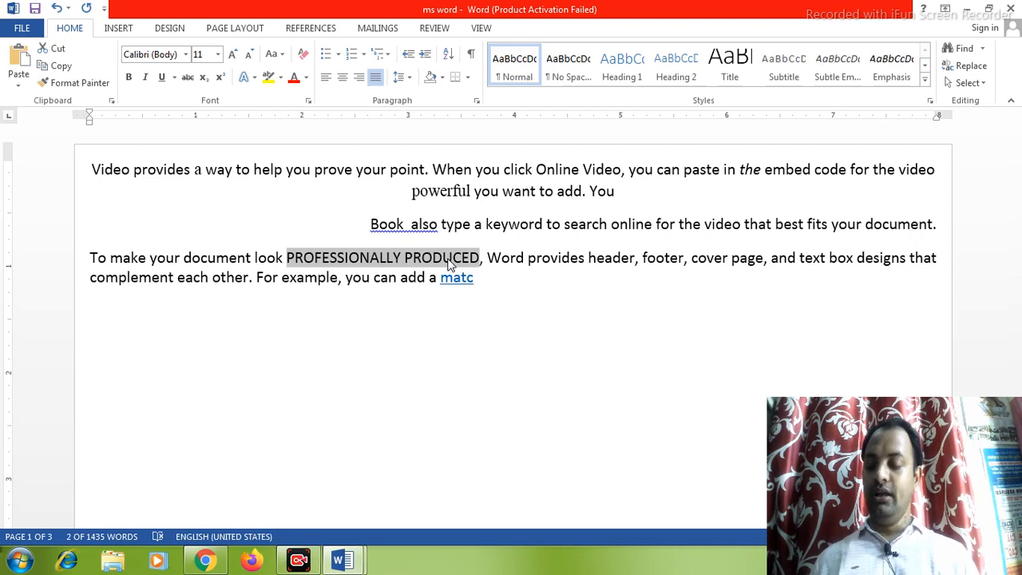
Step: Apply a double underline to "PROFESSIONALLY PRODUCED" and a single underline to "point" in the first paragraph
{"action": "key", "text": "ctrl+u"}
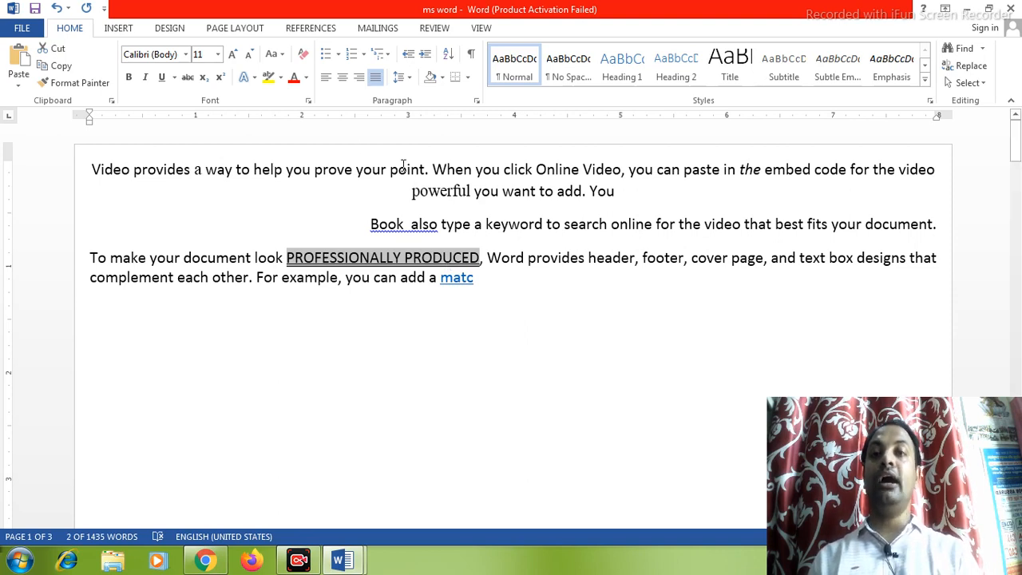
{"action": "left_click_drag", "start_coordinate": [425, 169], "coordinate": [386, 170]}
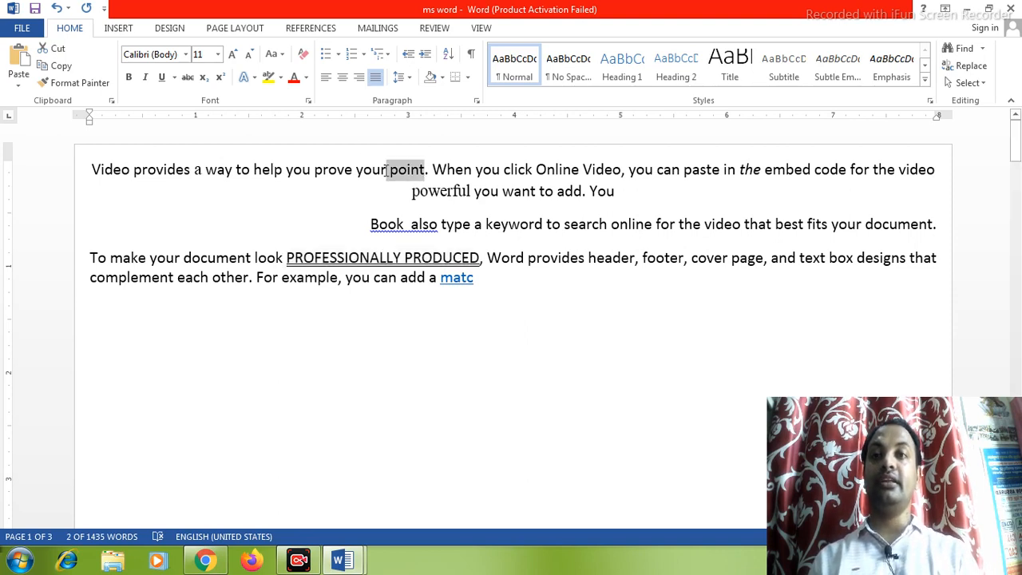
{"action": "left_click", "coordinate": [161, 79]}
{"action": "left_click", "coordinate": [452, 258]}
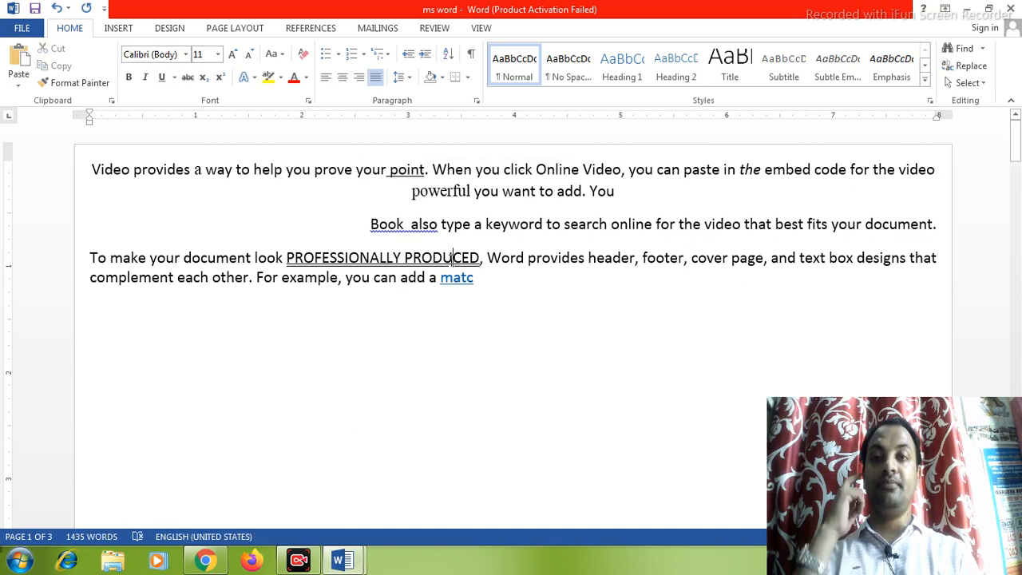